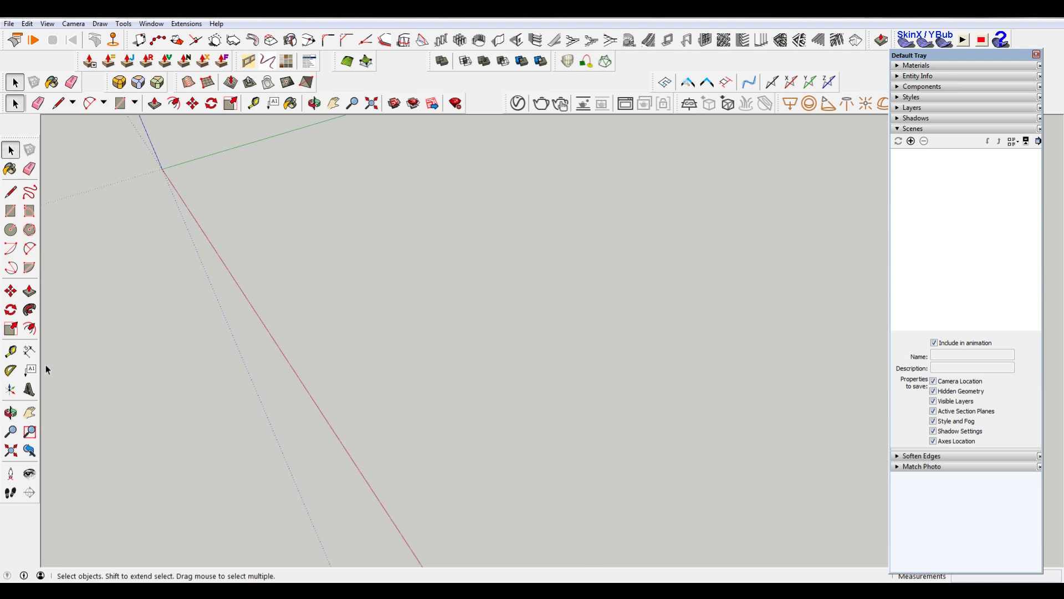
# Place a text label reading 'tretfgd' in the scene.
pyautogui.moveTo(344, 305); pyautogui.dragTo(547, 392, button='middle')
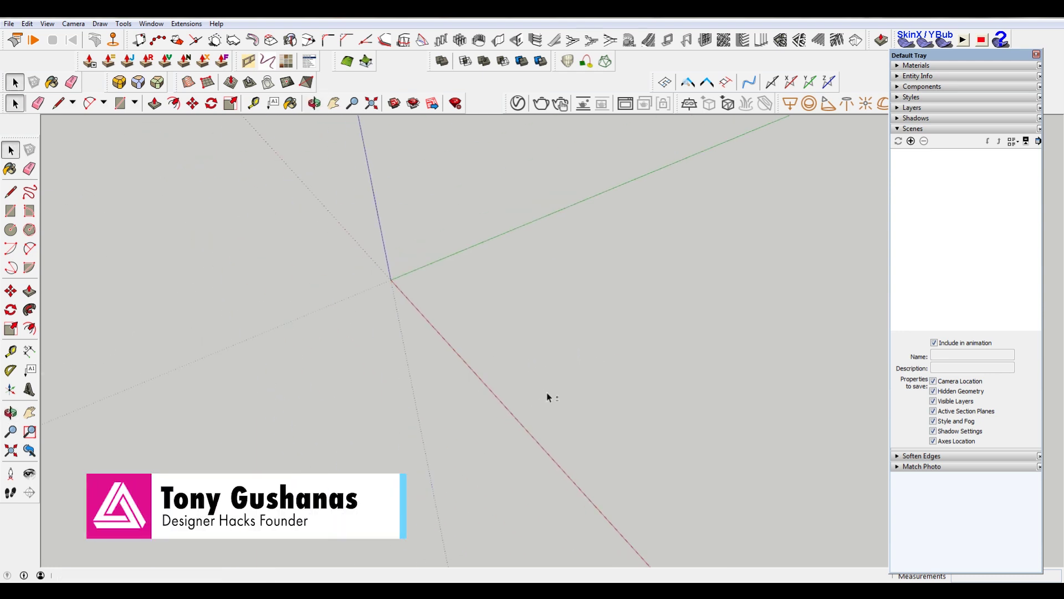
pyautogui.click(33, 370)
pyautogui.click(475, 310)
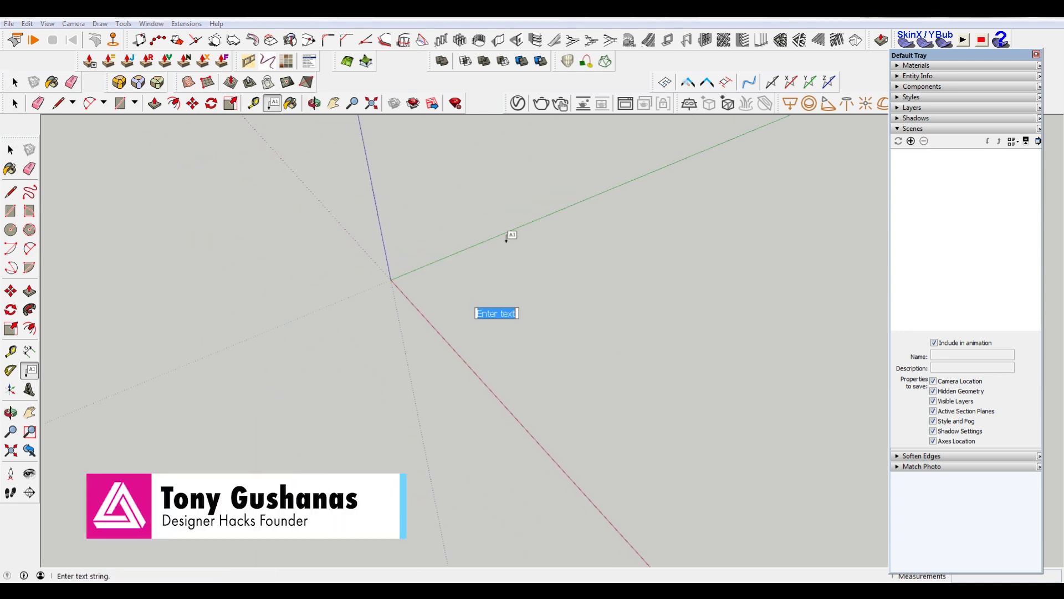
pyautogui.write('tretfgd')
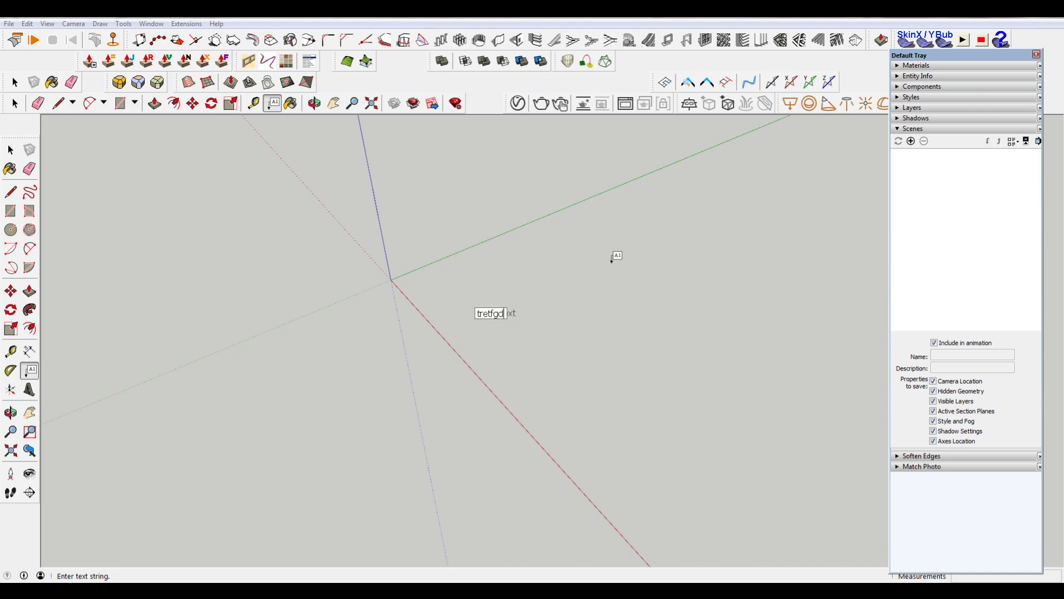
pyautogui.click(11, 149)
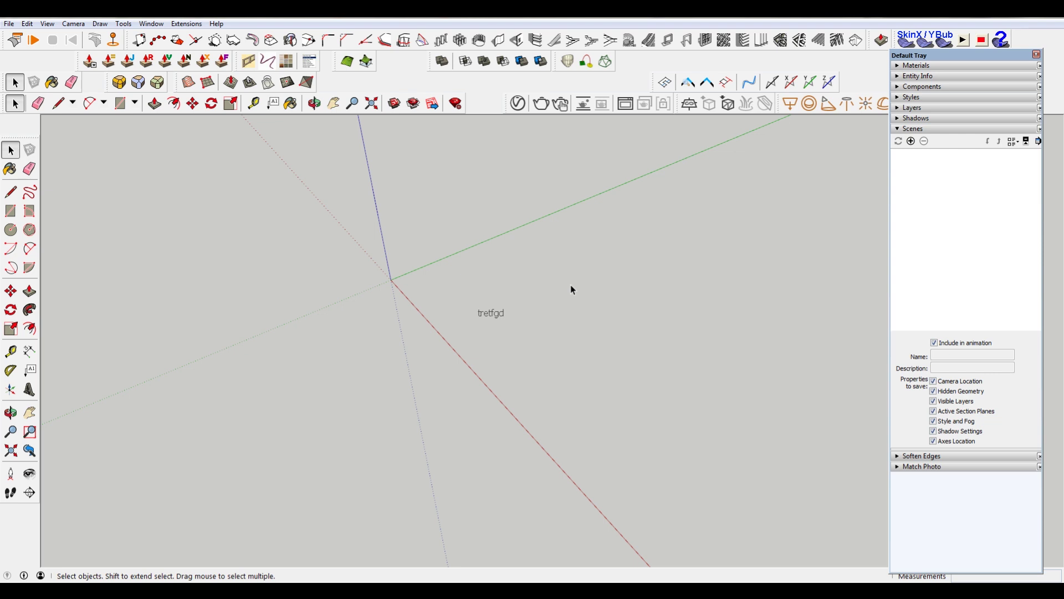
# Delete the 'tretfgd' label and bring up the Place 3D Text dialog.
pyautogui.moveTo(502, 349); pyautogui.dragTo(415, 261, button='middle')
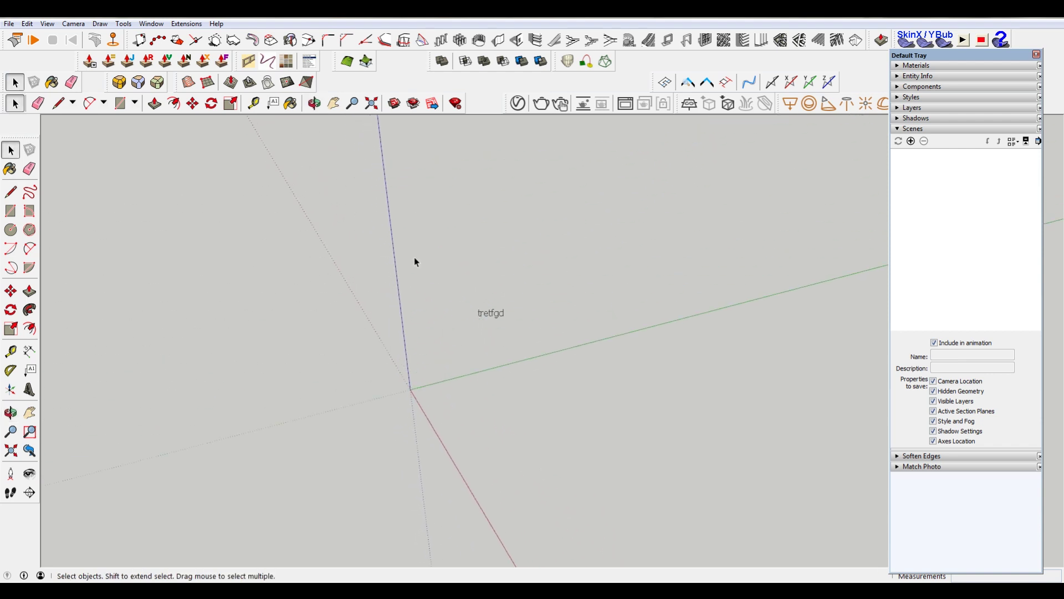
pyautogui.click(490, 313)
pyautogui.press('Delete')
pyautogui.press('r')
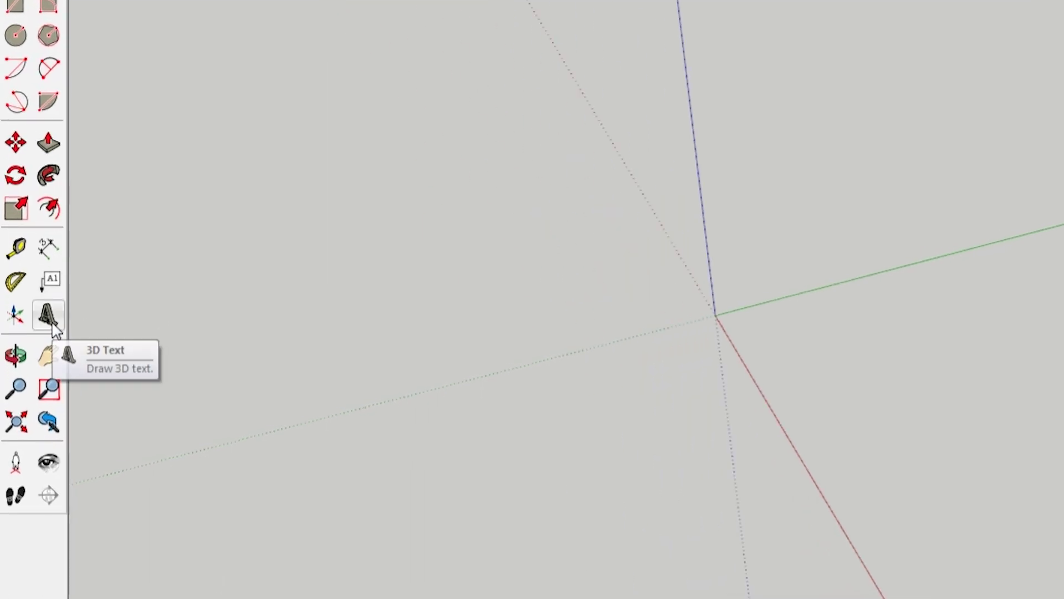
pyautogui.click(54, 325)
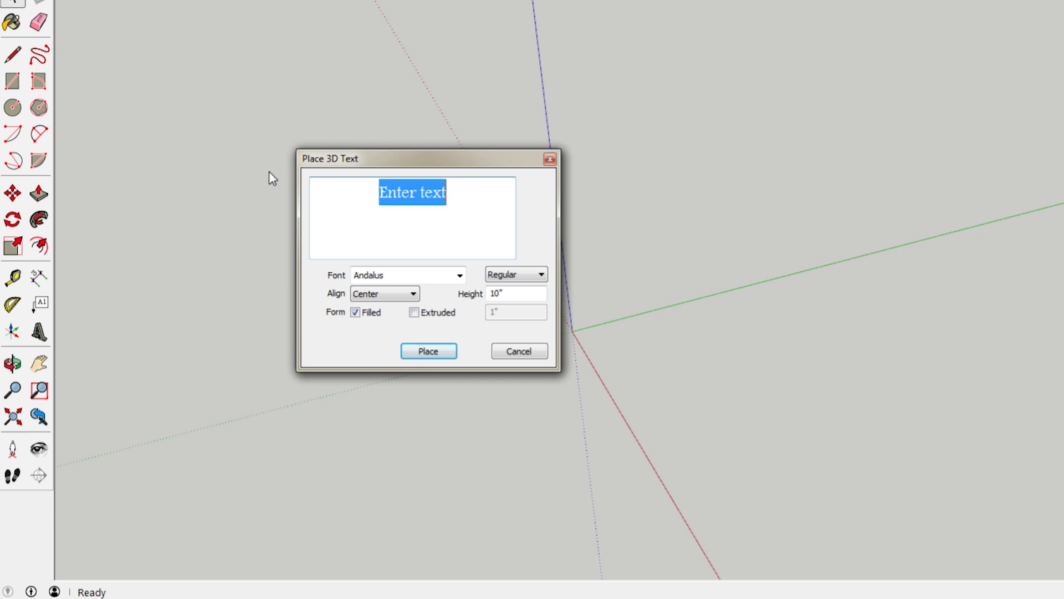
# Enter 'Sample Text' as the 3D text and choose the BD Cartoon Shout font.
pyautogui.write('hgfd')
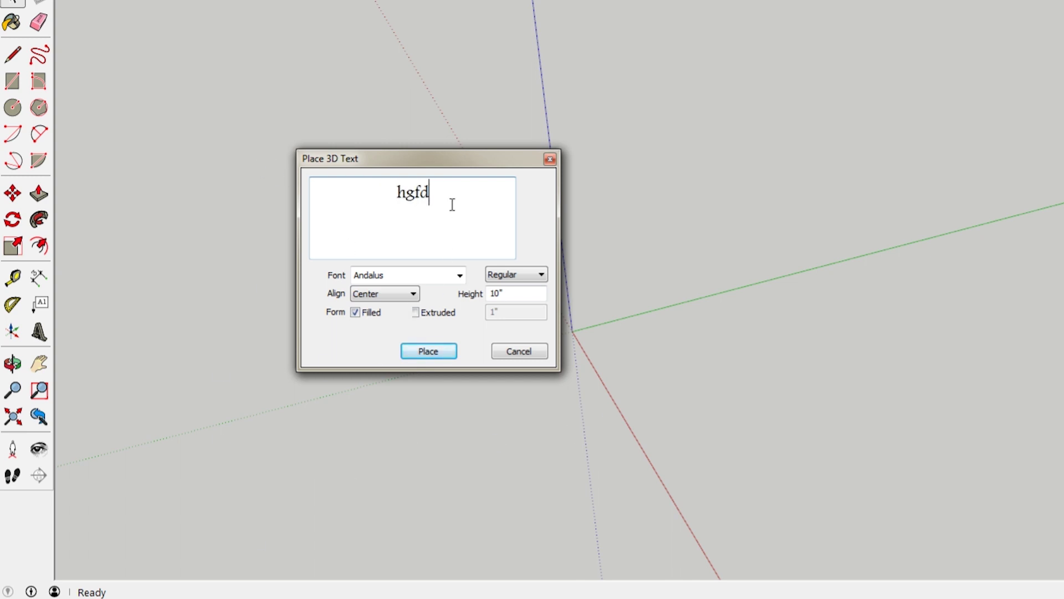
pyautogui.moveTo(452, 205); pyautogui.dragTo(217, 202)
pyautogui.write('Sample Text')
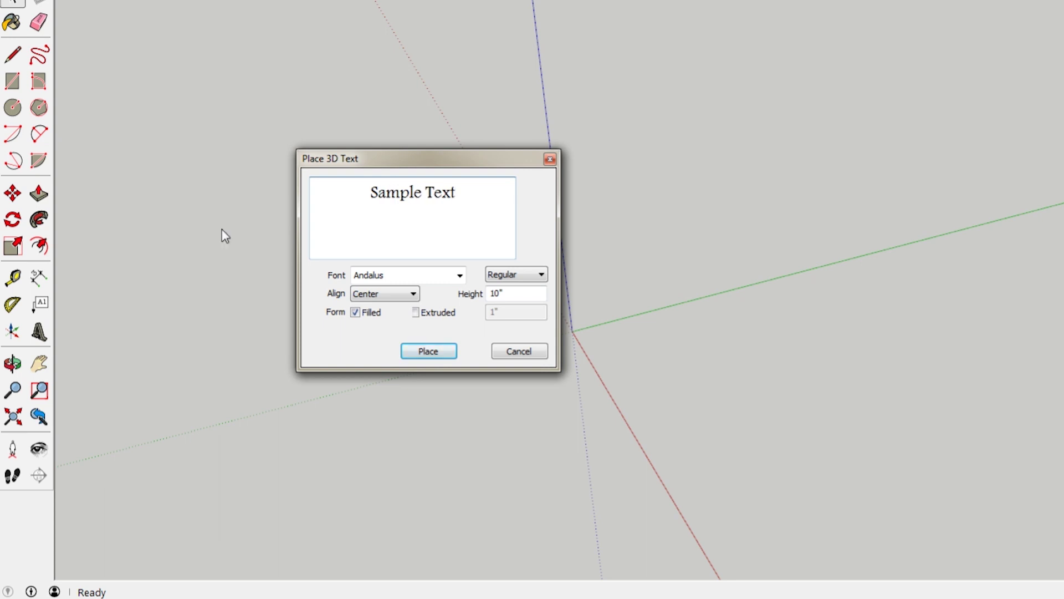
pyautogui.click(460, 275)
pyautogui.scroll(-5, 436, 342)
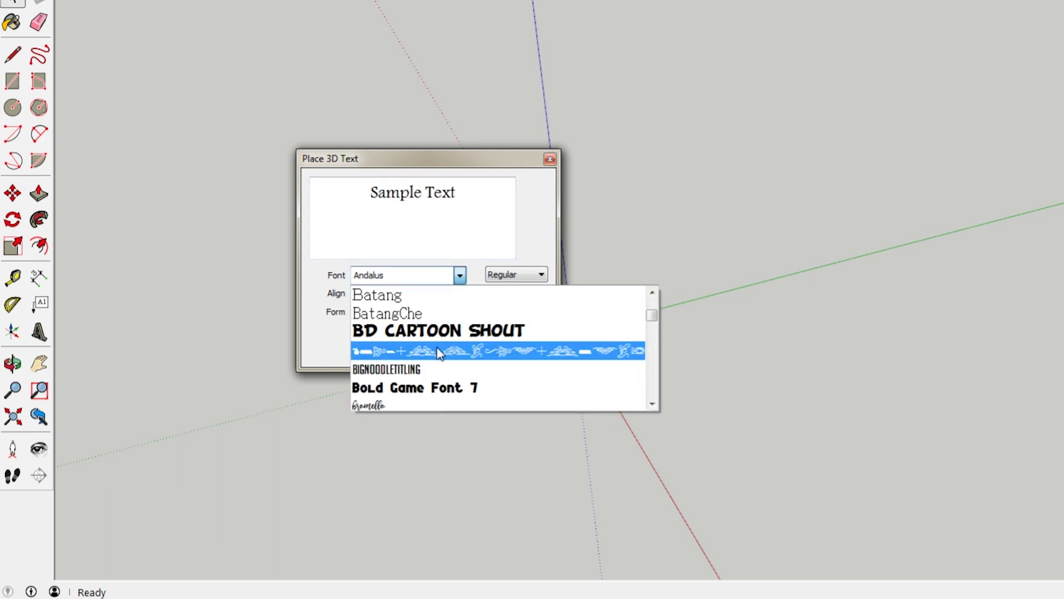
pyautogui.click(460, 331)
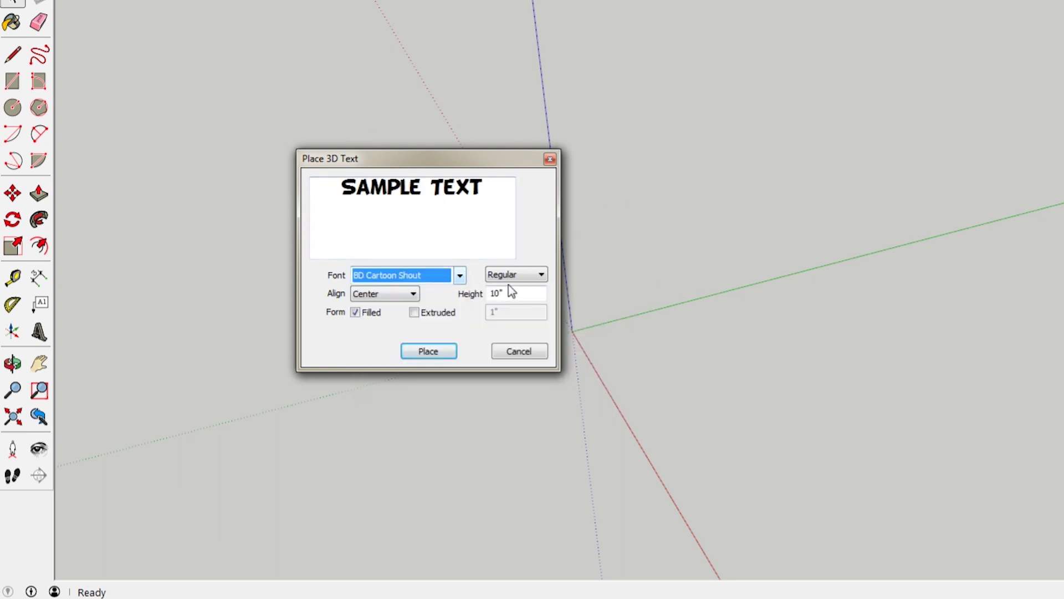
# Keep Regular style, Center alignment, 10" height and Filled, with Extruded left unchecked.
pyautogui.click(534, 274)
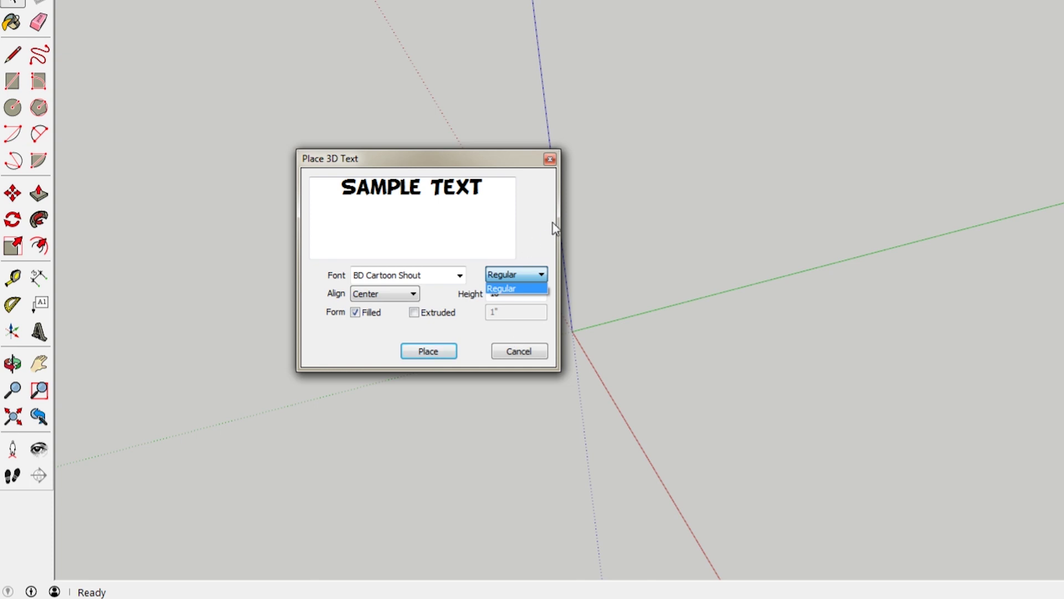
pyautogui.click(538, 216)
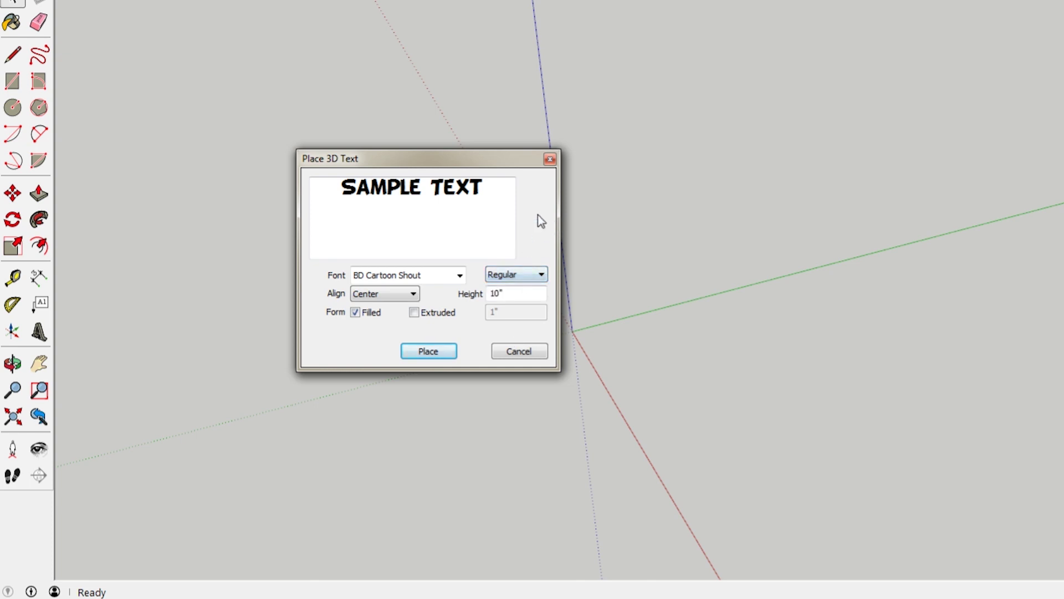
pyautogui.click(382, 294)
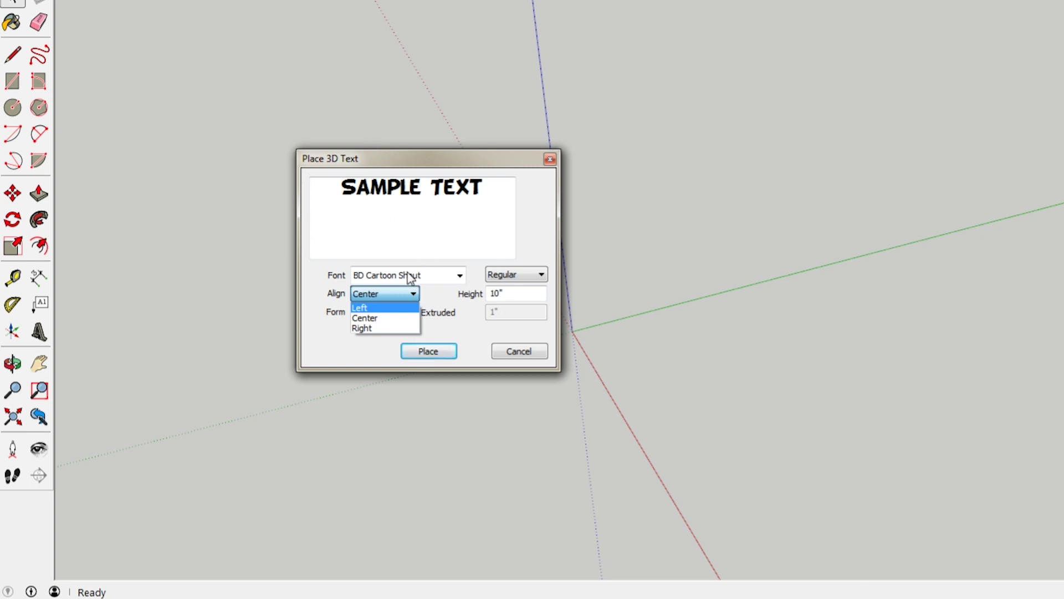
pyautogui.click(379, 318)
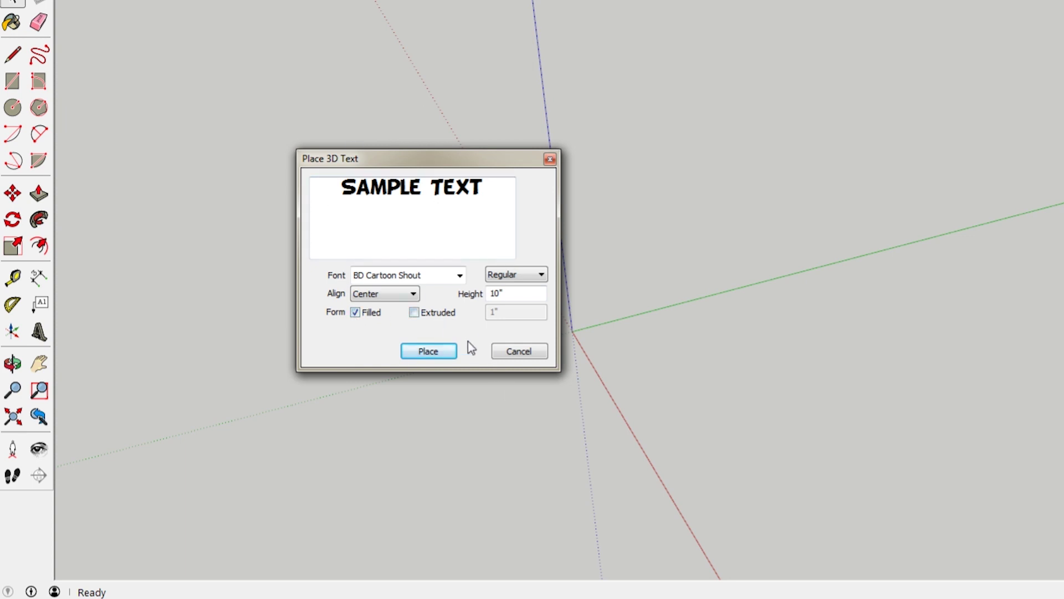
pyautogui.moveTo(531, 295); pyautogui.dragTo(417, 303)
pyautogui.click(524, 295)
pyautogui.click(426, 316)
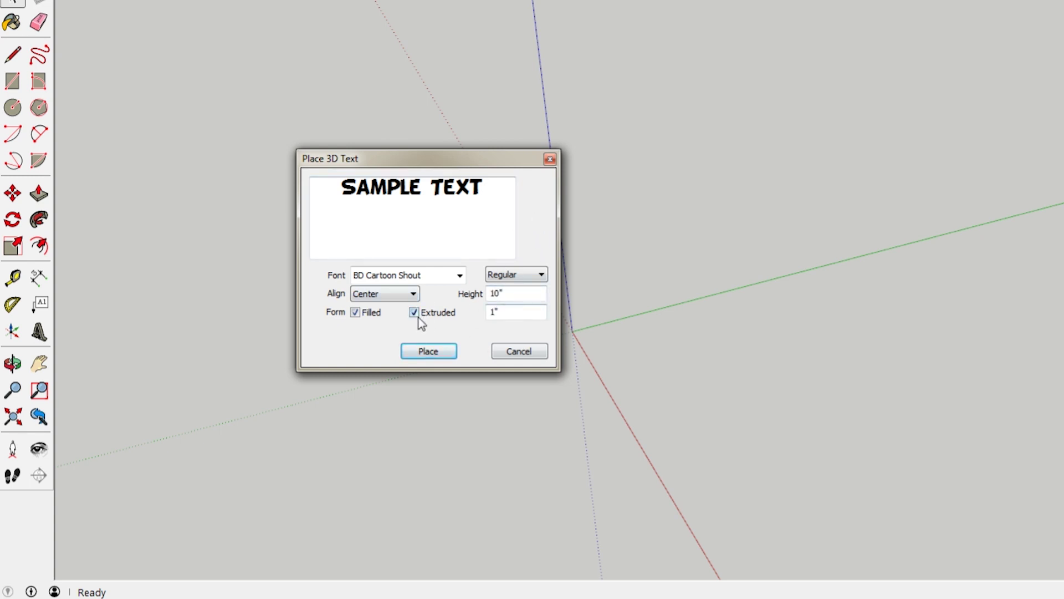
pyautogui.doubleClick(515, 314)
pyautogui.click(439, 315)
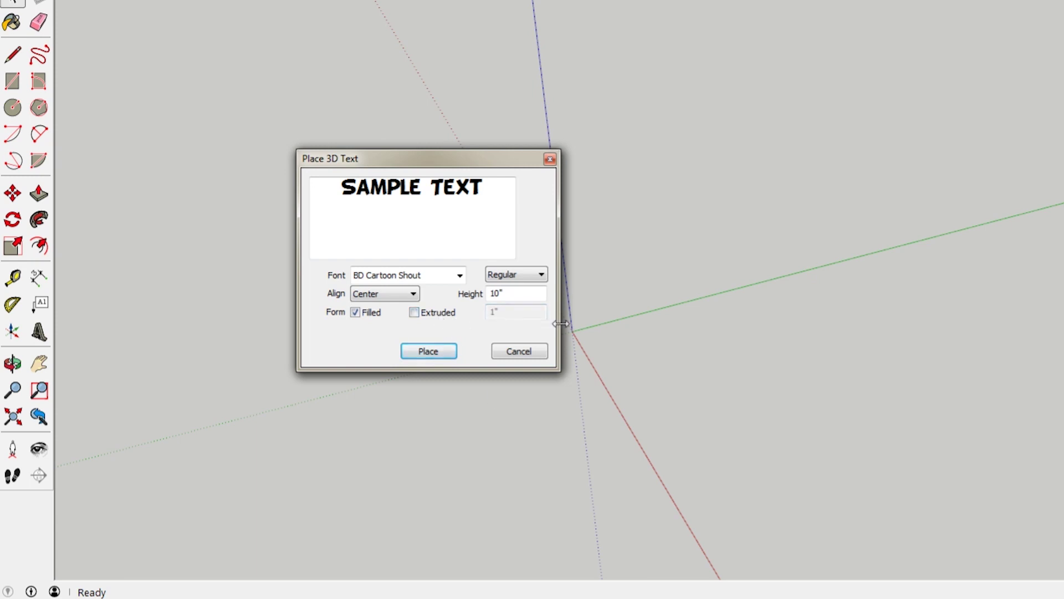
# Drop the flat SAMPLE TEXT beside the origin along the red axis and inspect it.
pyautogui.click(428, 351)
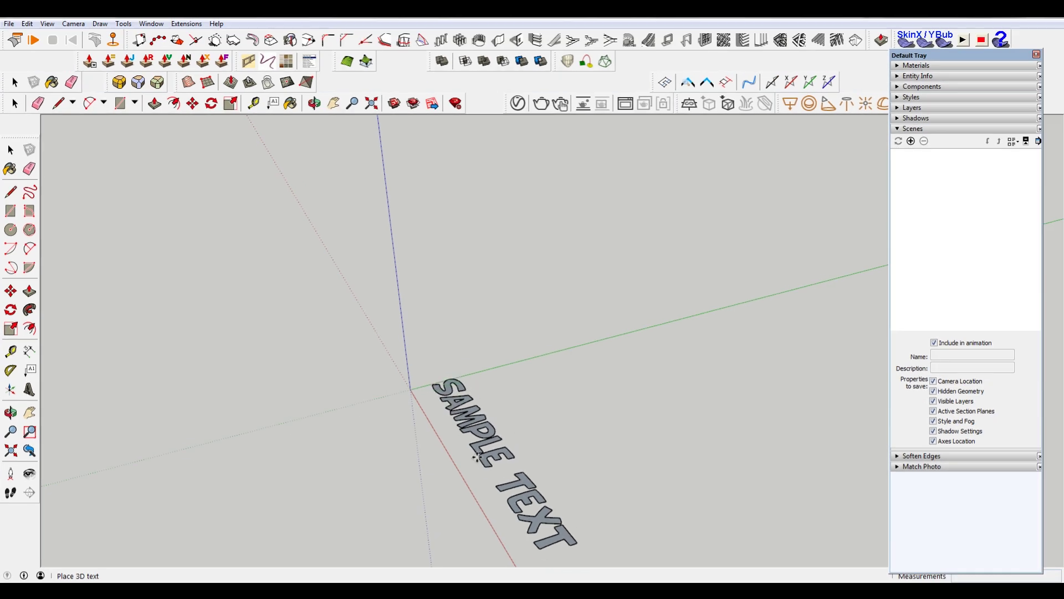
pyautogui.moveTo(294, 427)
pyautogui.mouseDown(button='middle')
pyautogui.moveTo(609, 484)
pyautogui.moveTo(671, 515)
pyautogui.mouseUp(button='middle')
pyautogui.scroll(5, 665, 515)
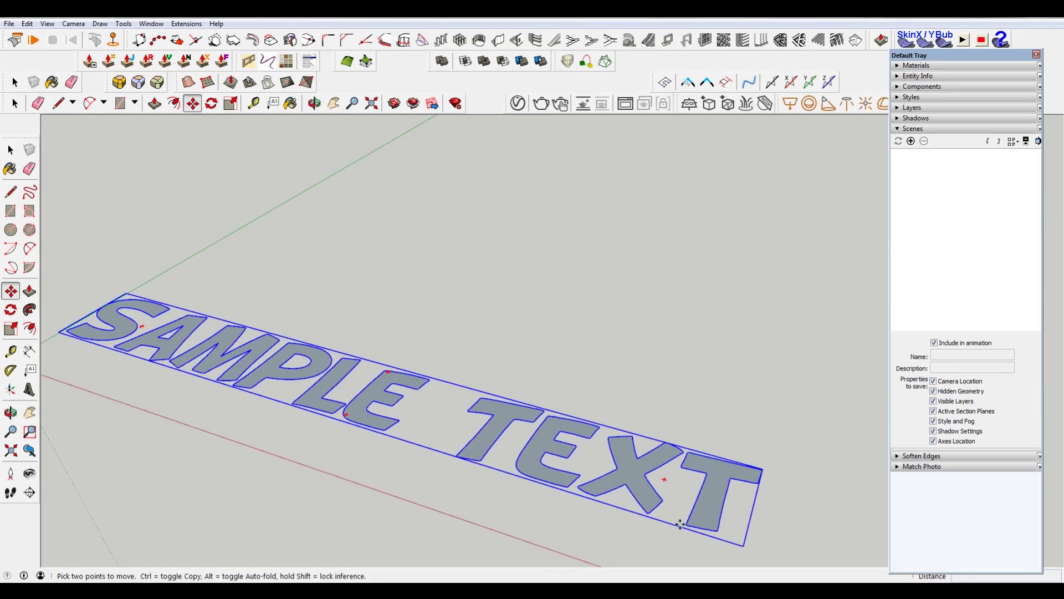
pyautogui.press('space')
pyautogui.click(653, 483)
pyautogui.scroll(-1, 652, 482)
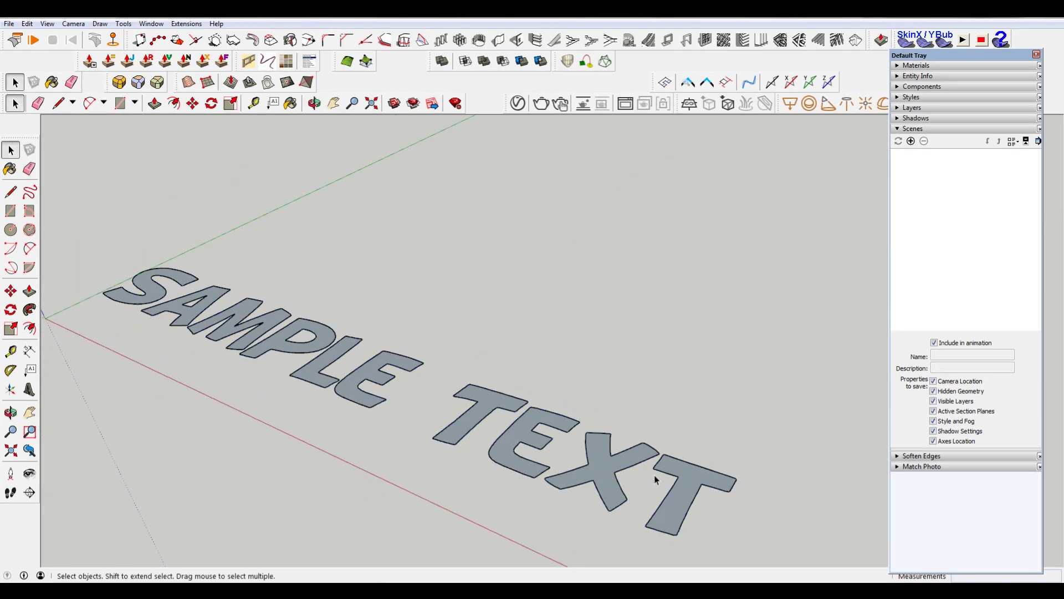
pyautogui.moveTo(655, 479); pyautogui.dragTo(615, 473, button='middle')
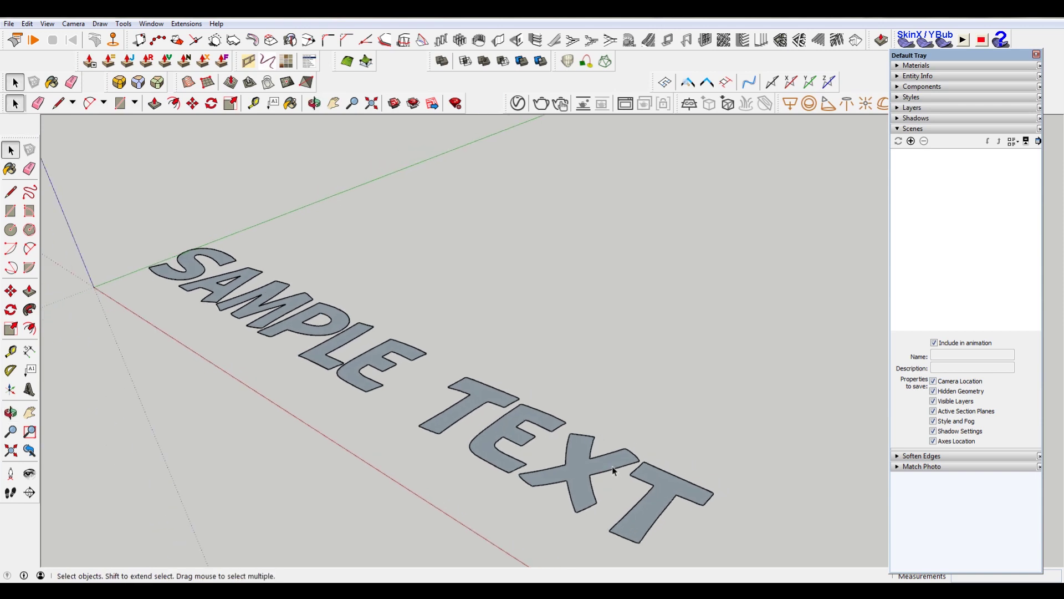
pyautogui.scroll(-1, 608, 465)
pyautogui.moveTo(635, 492); pyautogui.dragTo(618, 497, button='middle')
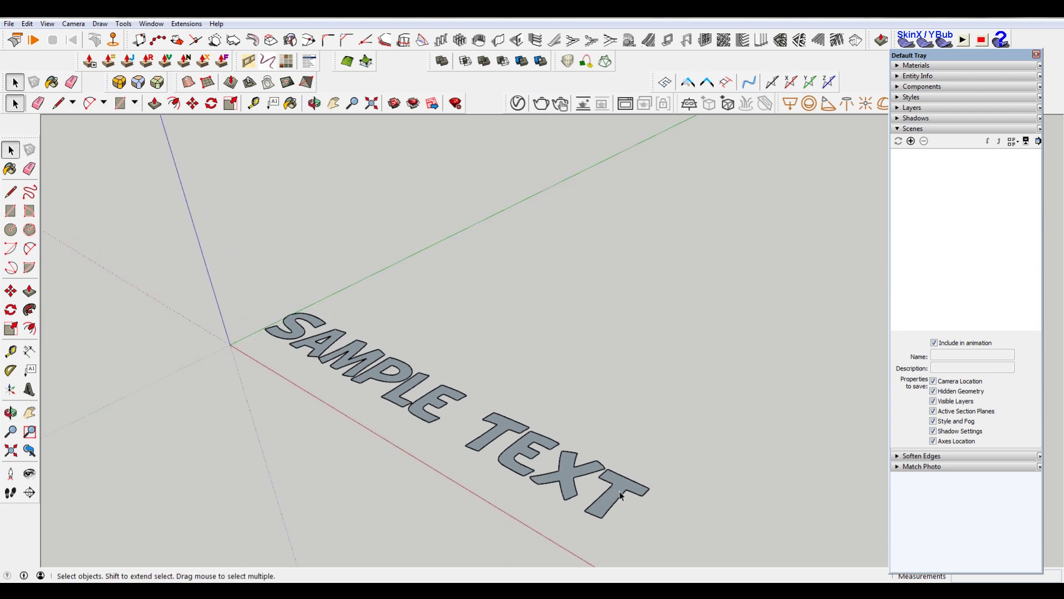
# Select the SAMPLE TEXT and start a ground-plane rotation pivoting on its corner.
pyautogui.press('q')
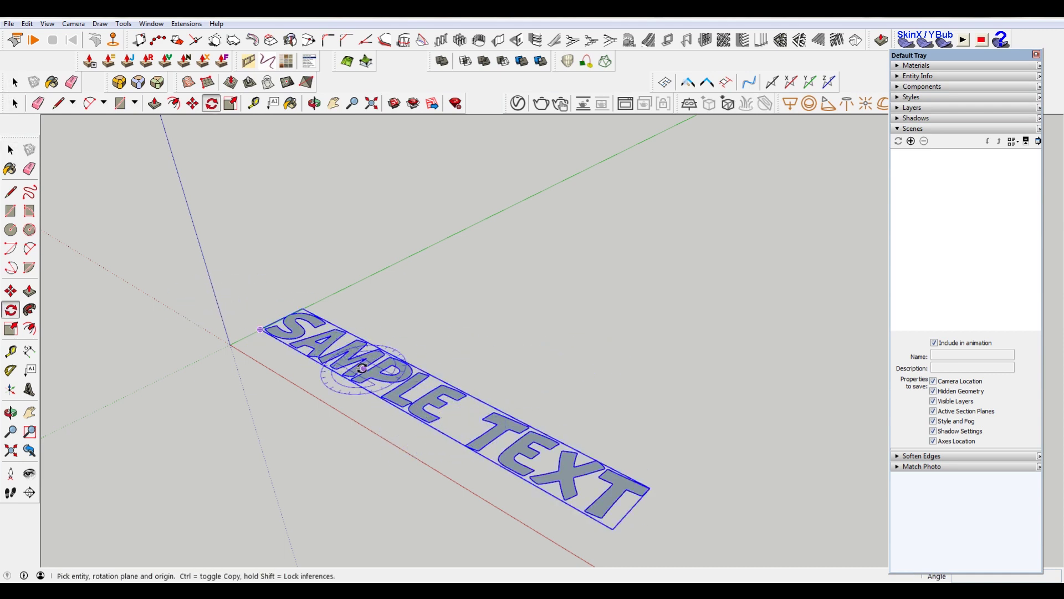
pyautogui.press('l')
pyautogui.click(463, 298)
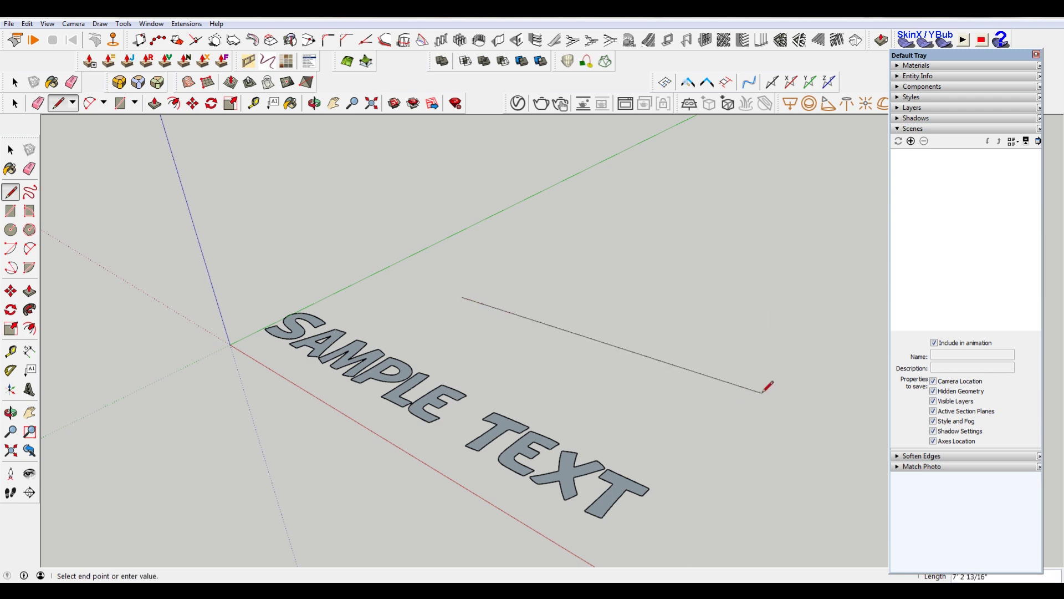
pyautogui.press('space')
pyautogui.click(395, 372)
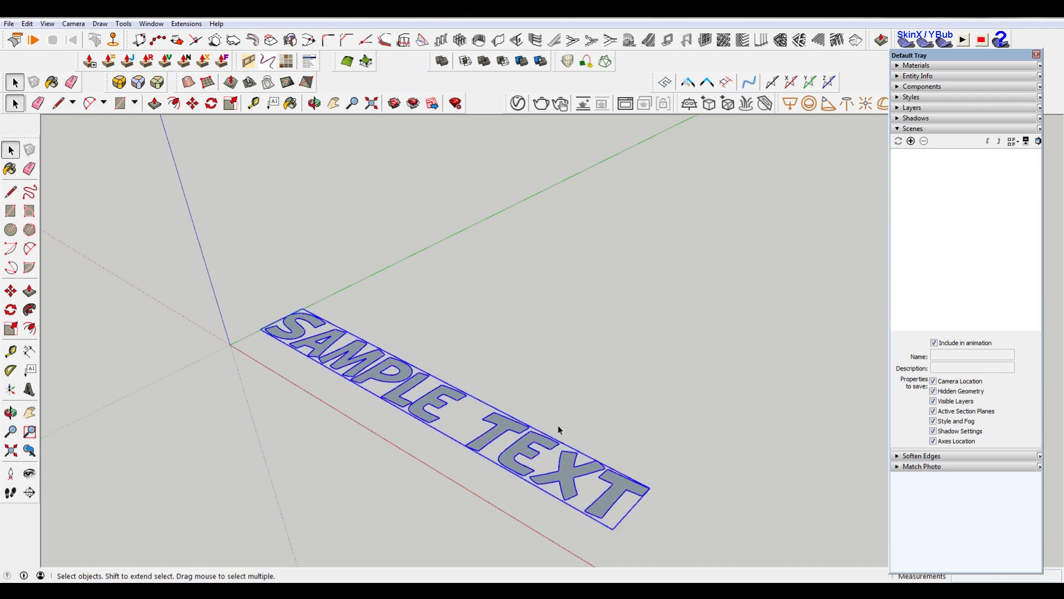
pyautogui.press('q')
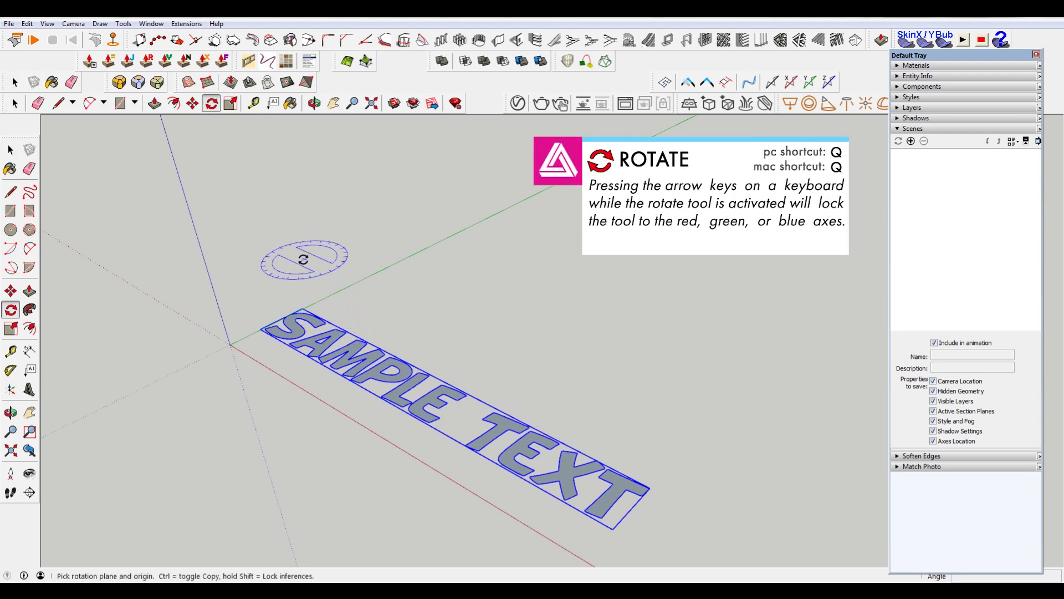
pyautogui.click(261, 330)
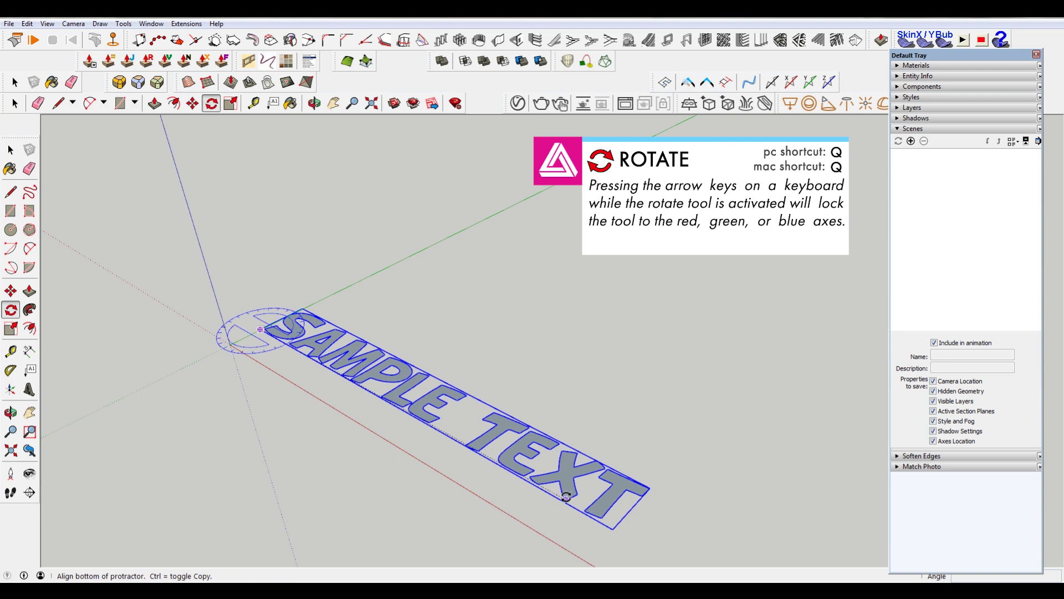
pyautogui.click(610, 526)
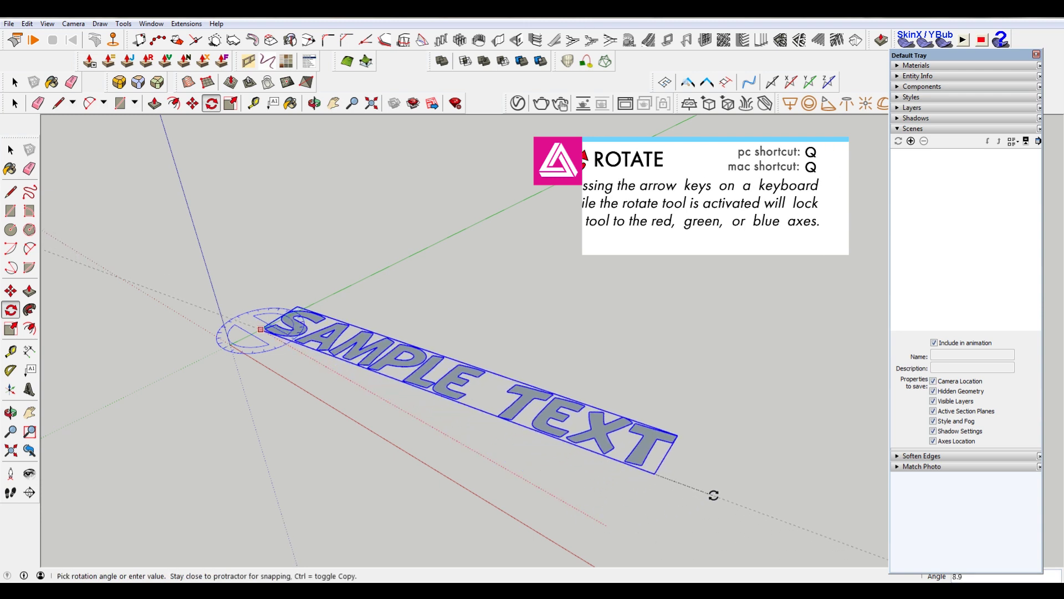
# Dock the Default Tray and commit a 15° turn of the text.
pyautogui.moveTo(958, 54); pyautogui.dragTo(1049, 348)
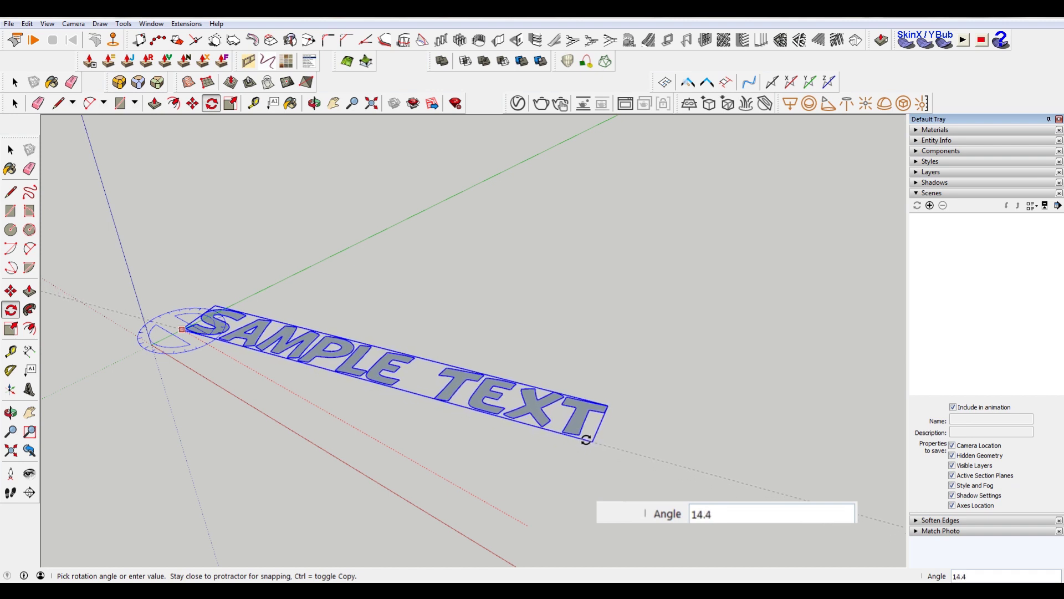
pyautogui.click(587, 438)
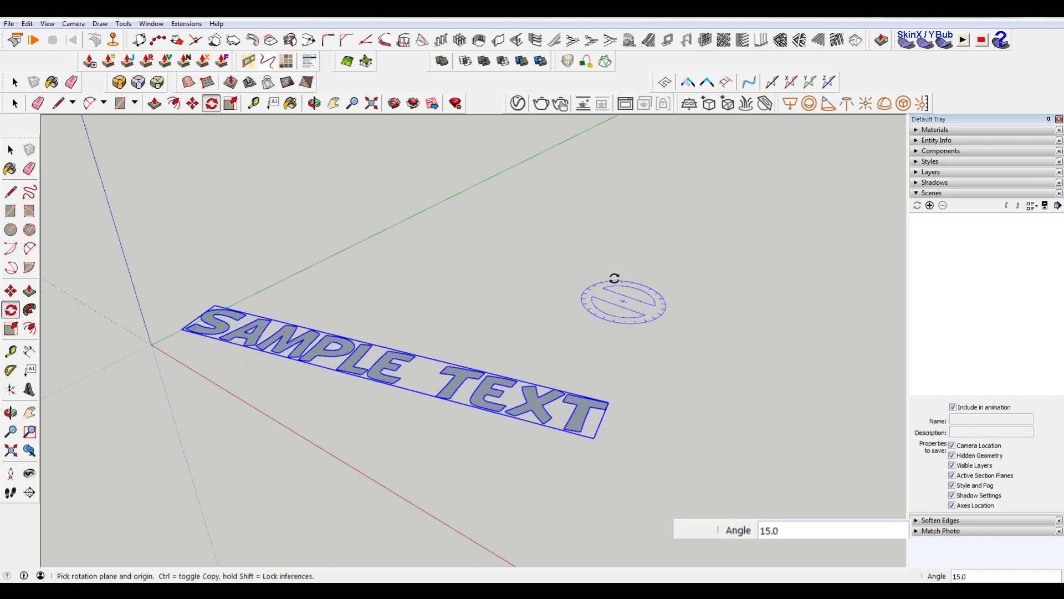
pyautogui.scroll(-2, 464, 305)
pyautogui.moveTo(463, 305); pyautogui.dragTo(574, 409, button='middle')
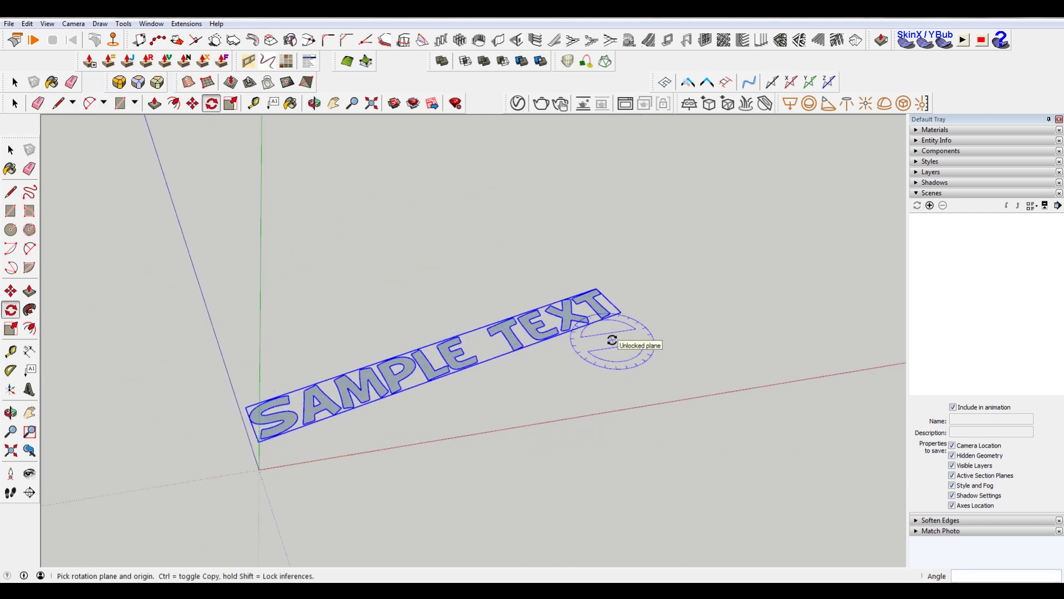
# Undo the turn and move the text so its corner sits on the axes origin.
pyautogui.press('m')
pyautogui.press('space')
pyautogui.hotkey('ctrl', 'z')
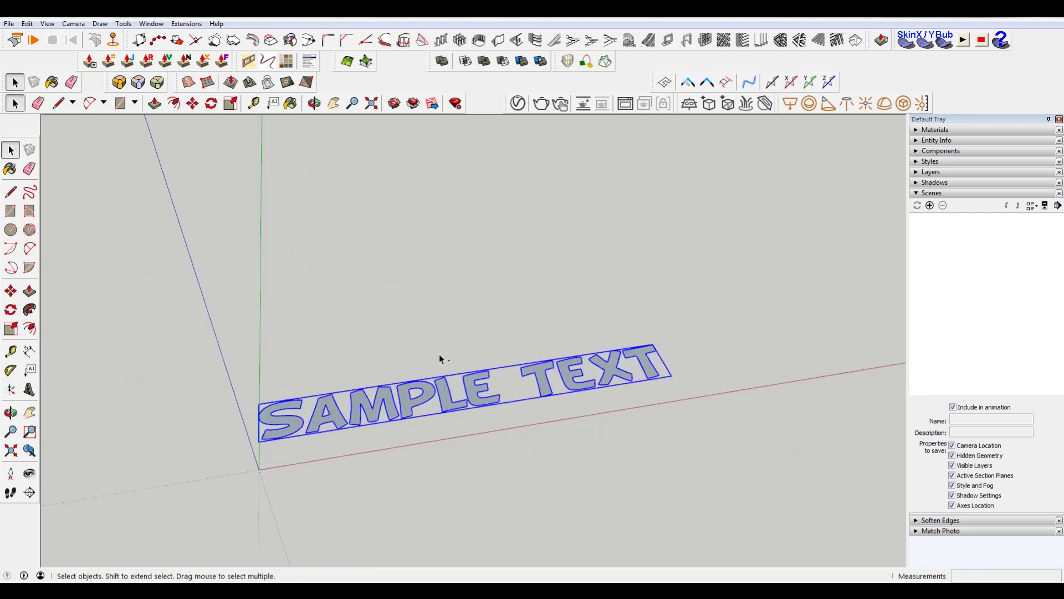
pyautogui.moveTo(558, 387); pyautogui.dragTo(477, 395, button='middle')
pyautogui.press('q')
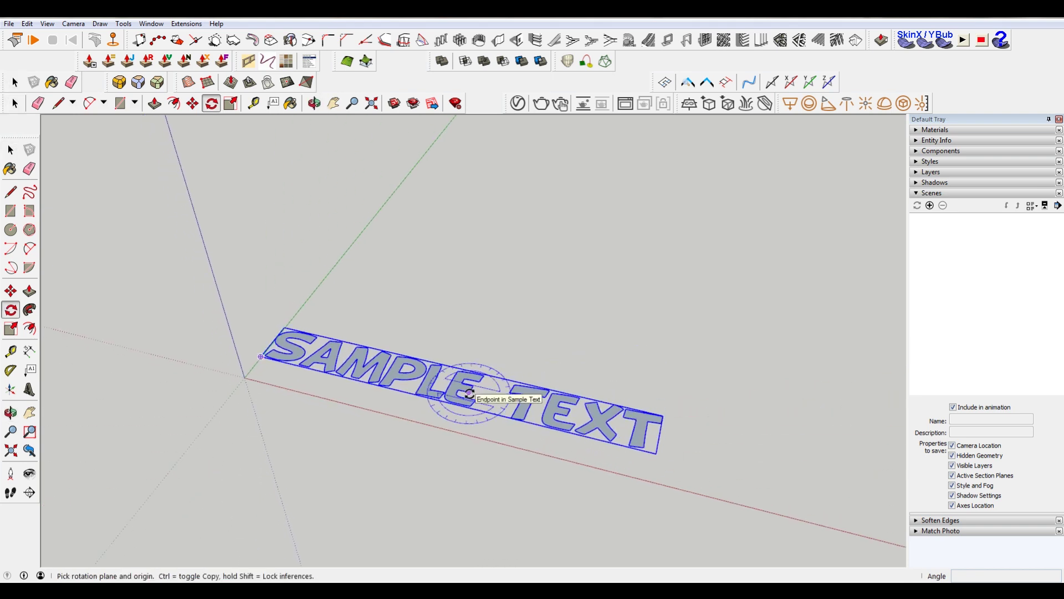
pyautogui.press('m')
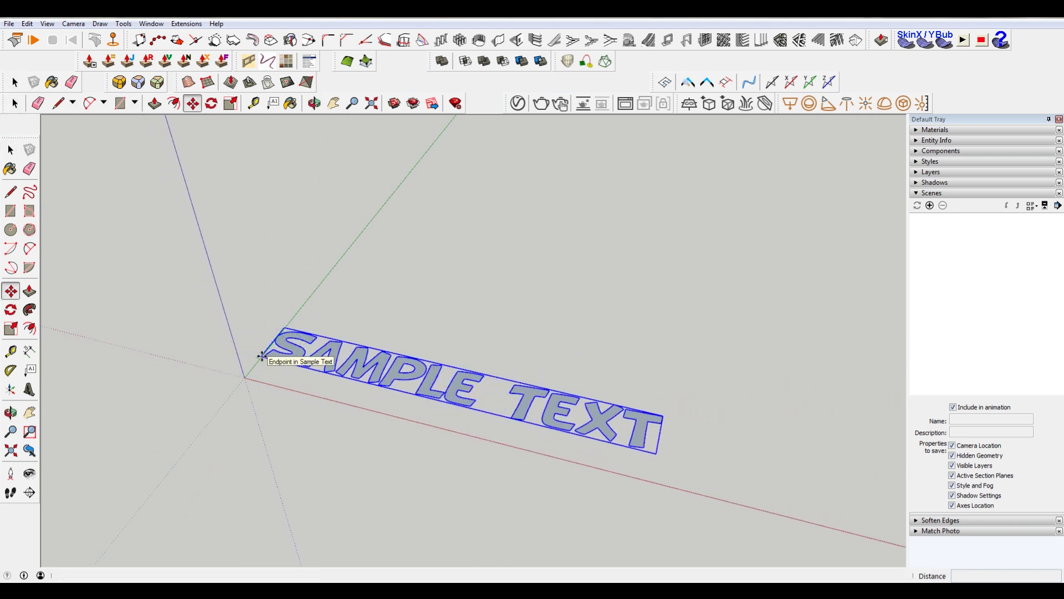
pyautogui.click(263, 355)
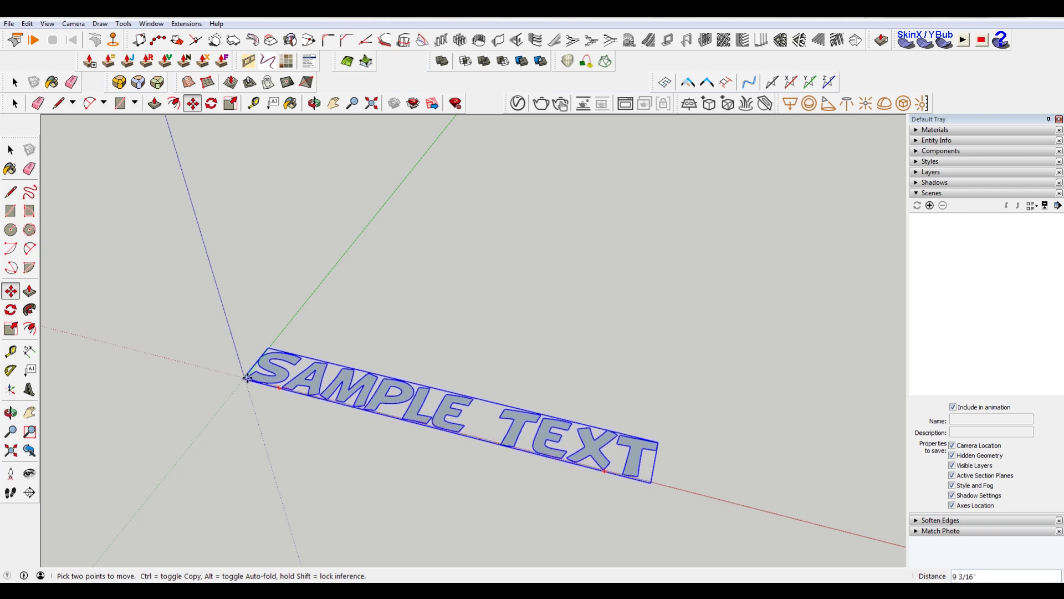
pyautogui.click(247, 379)
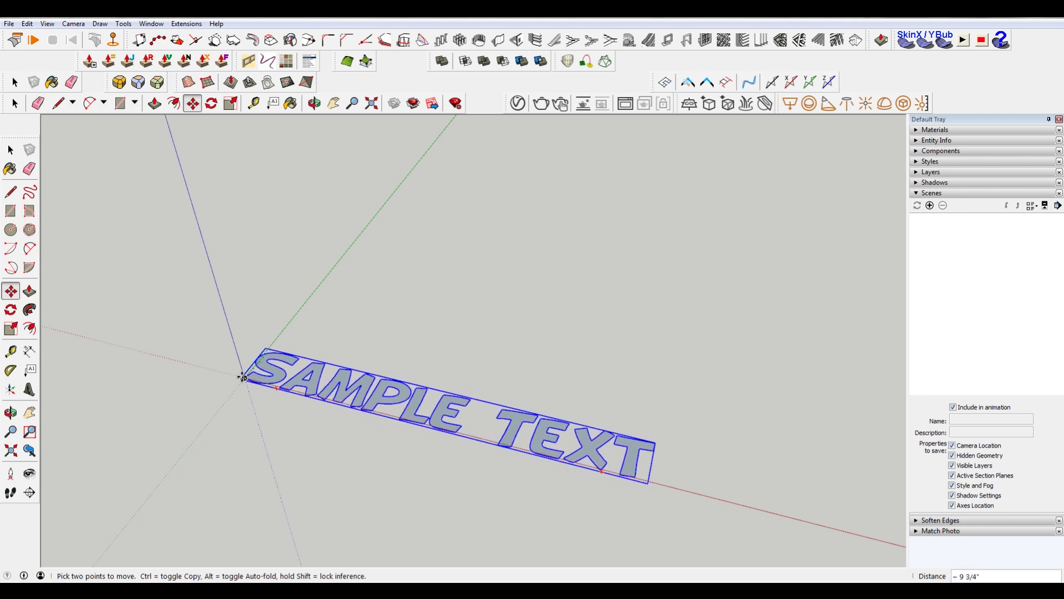
pyautogui.click(243, 376)
# Tilt the SAMPLE TEXT 15° upward about the red axis, pivoting at the origin.
pyautogui.press('q')
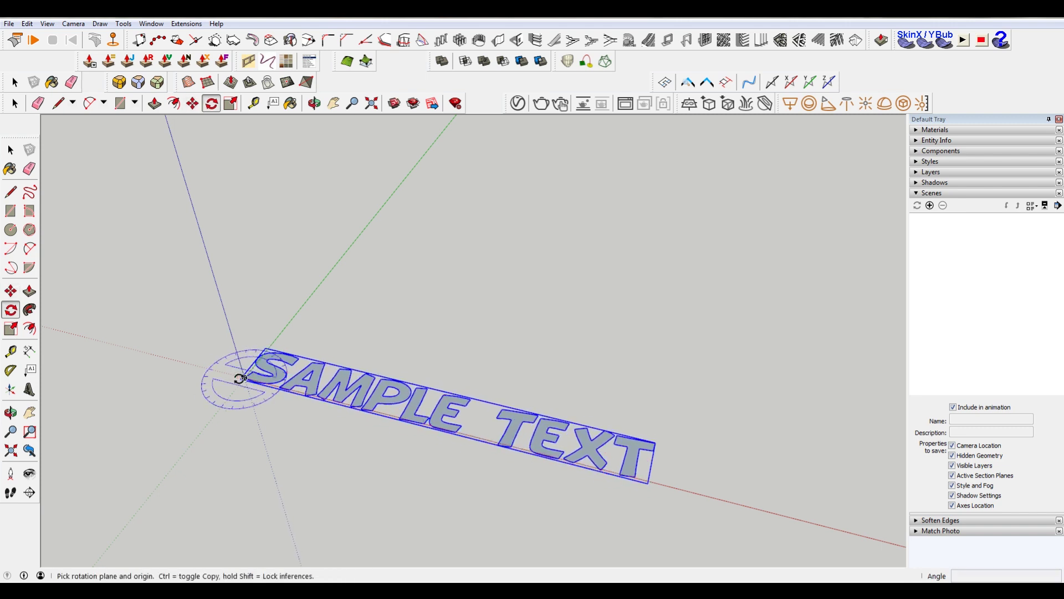
pyautogui.click(244, 378)
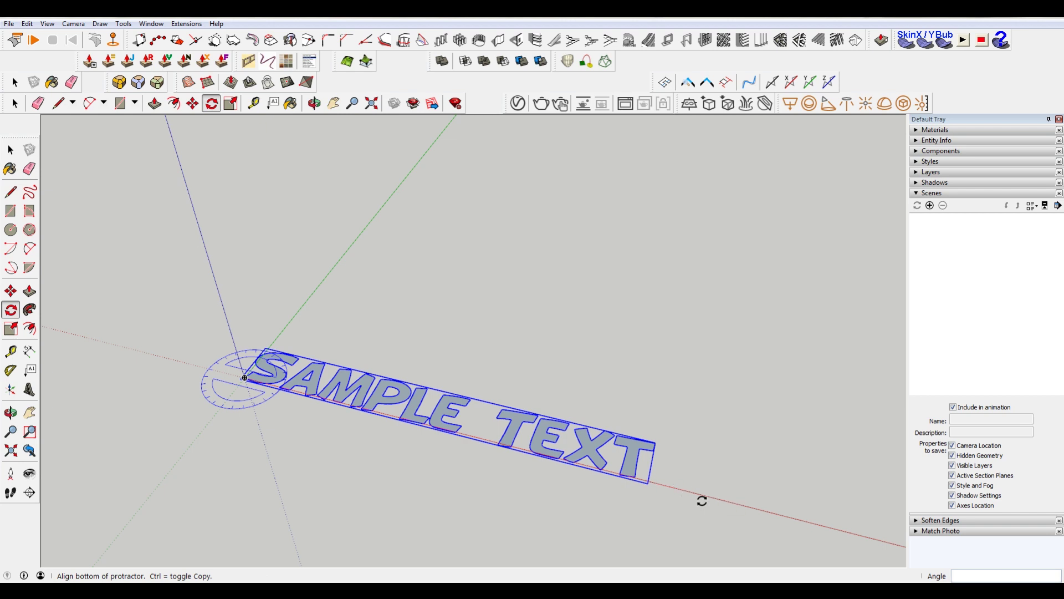
pyautogui.press('Escape')
pyautogui.moveTo(701, 499); pyautogui.dragTo(387, 373, button='middle')
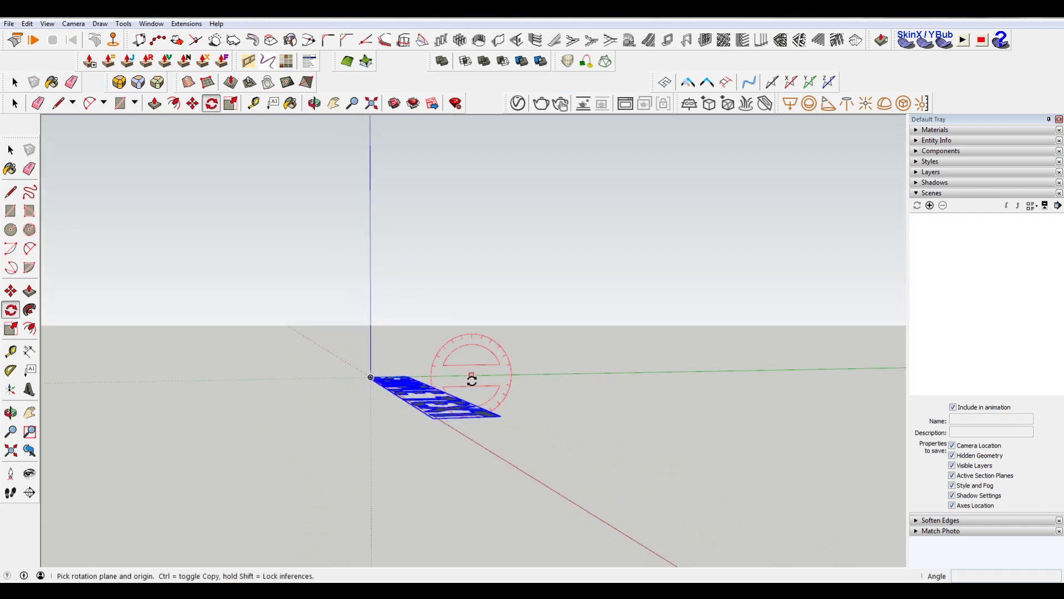
pyautogui.moveTo(498, 423); pyautogui.dragTo(388, 468, button='middle')
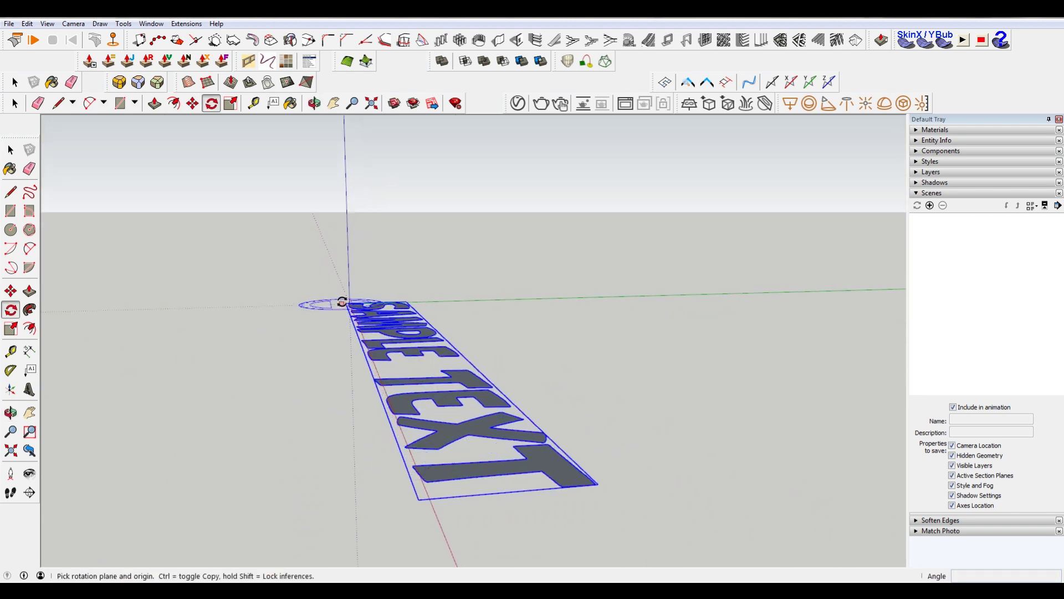
pyautogui.press('Right')
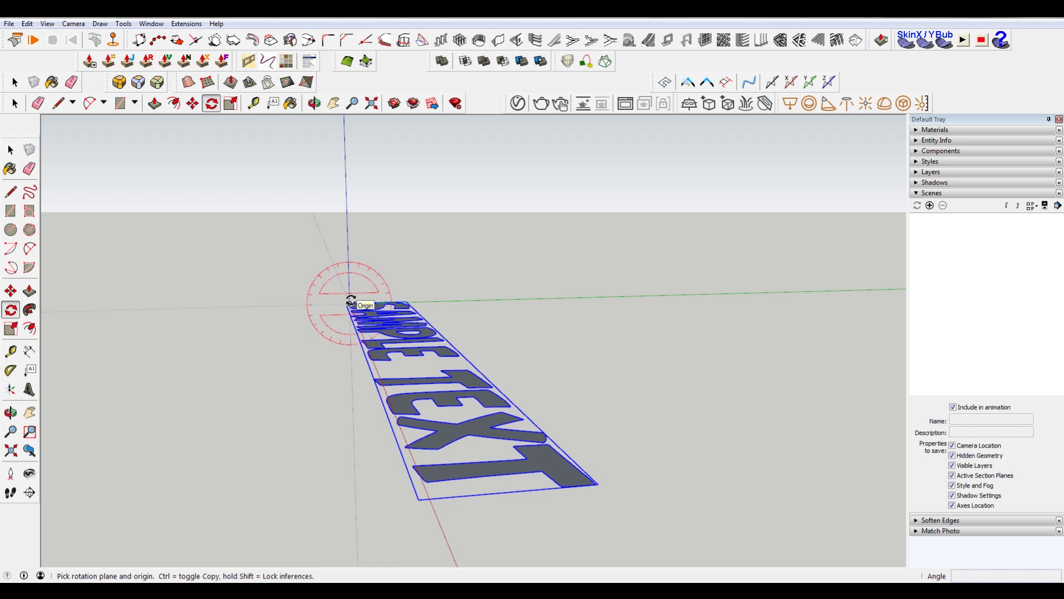
pyautogui.click(350, 304)
pyautogui.click(594, 299)
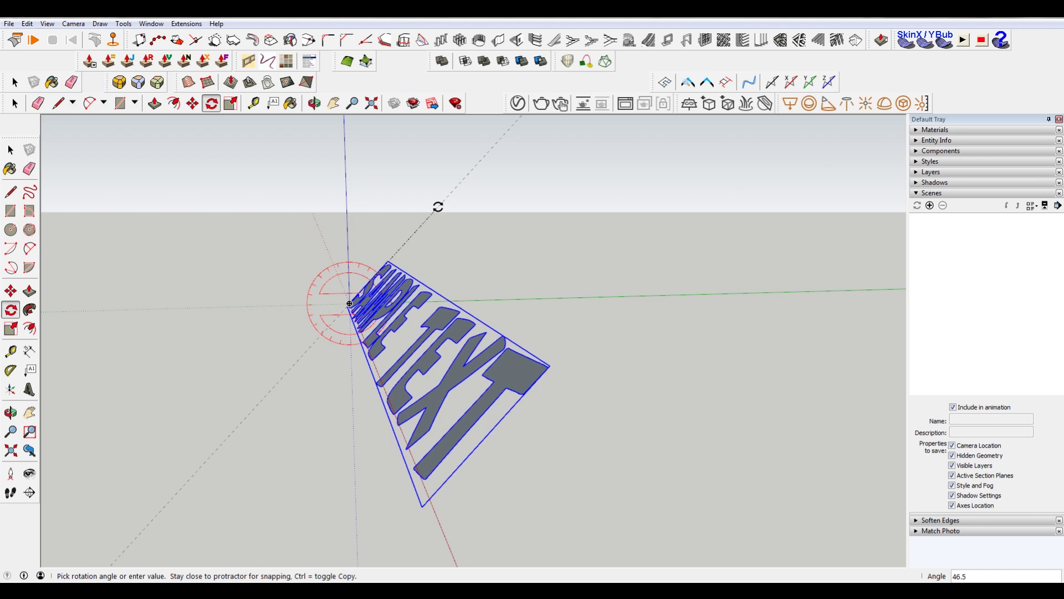
pyautogui.click(544, 244)
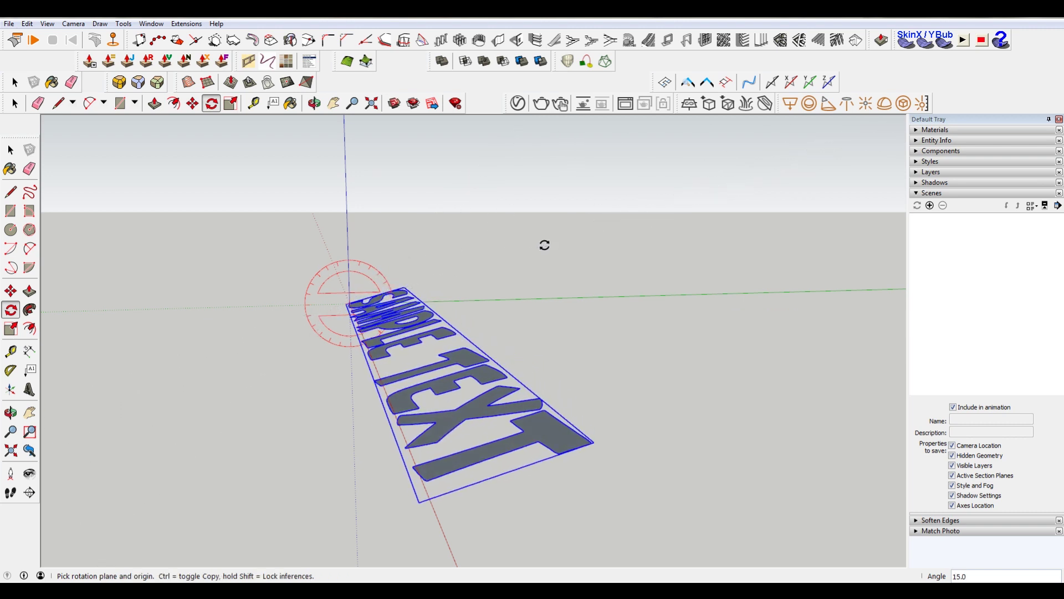
pyautogui.press('space')
pyautogui.doubleClick(553, 431)
# Pull the final T up 1/2", then raise X, E and T of TEXT to match.
pyautogui.press('p')
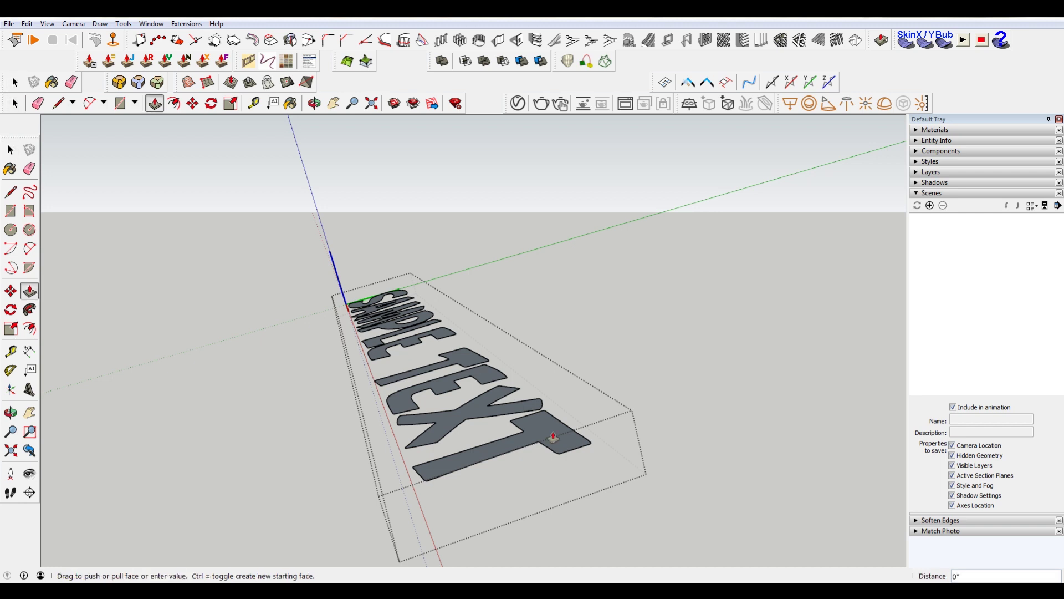
pyautogui.click(553, 433)
pyautogui.click(557, 441)
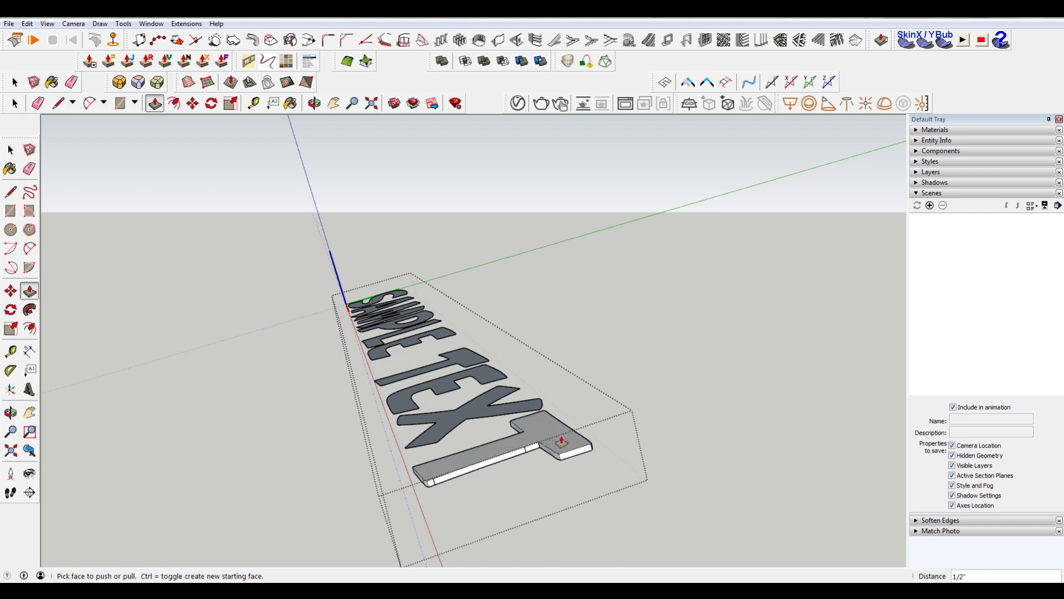
pyautogui.click(475, 411)
pyautogui.doubleClick(455, 394)
pyautogui.doubleClick(427, 375)
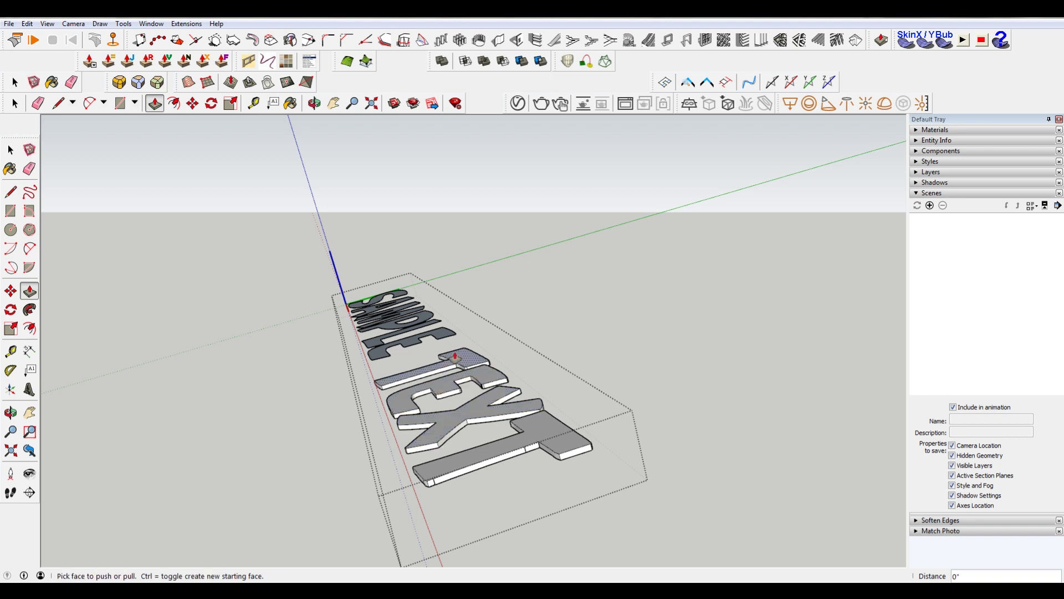
pyautogui.moveTo(434, 337); pyautogui.dragTo(388, 354, button='middle')
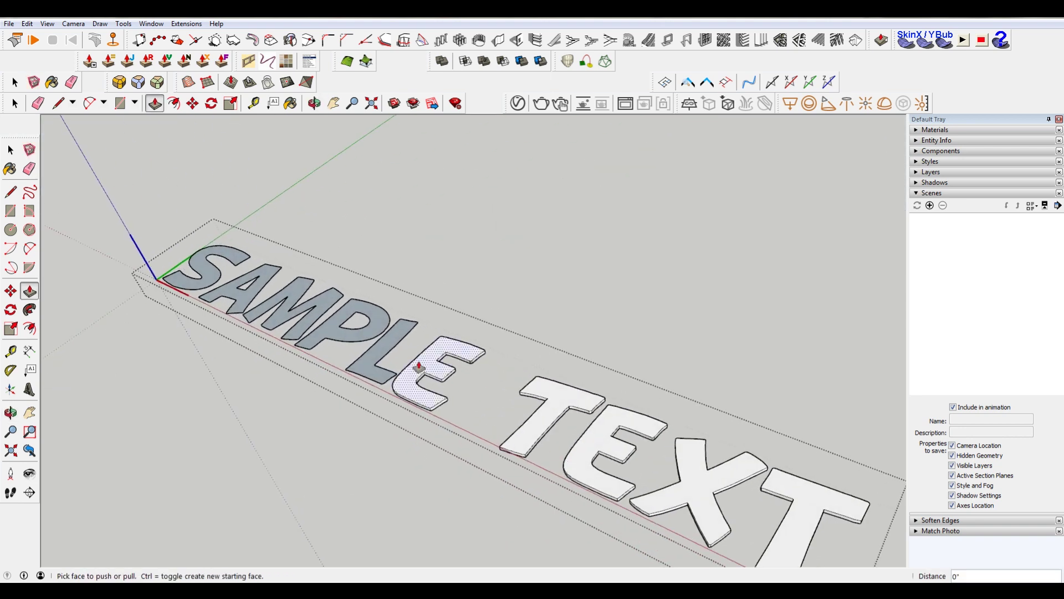
# Raise the L, P, M, A and S of SAMPLE to the same 1/2" thickness.
pyautogui.click(382, 349)
pyautogui.click(381, 349)
pyautogui.doubleClick(325, 310)
pyautogui.doubleClick(294, 302)
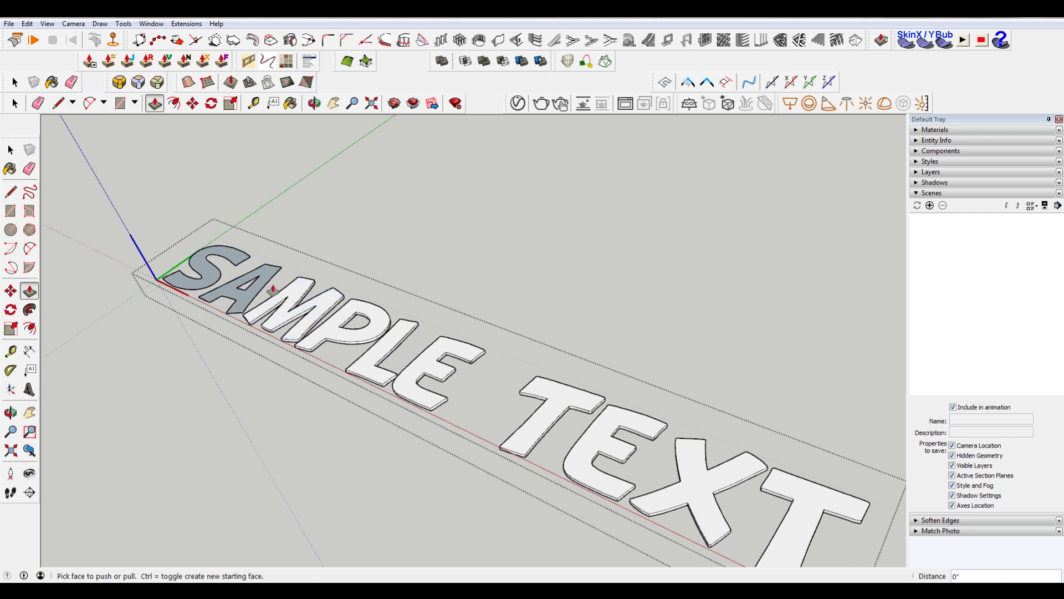
pyautogui.doubleClick(264, 277)
pyautogui.doubleClick(216, 267)
pyautogui.press('space')
pyautogui.moveTo(427, 418)
pyautogui.mouseDown(button='middle')
pyautogui.moveTo(669, 442)
pyautogui.moveTo(562, 405)
pyautogui.moveTo(391, 414)
pyautogui.moveTo(689, 475)
pyautogui.mouseUp(button='middle')
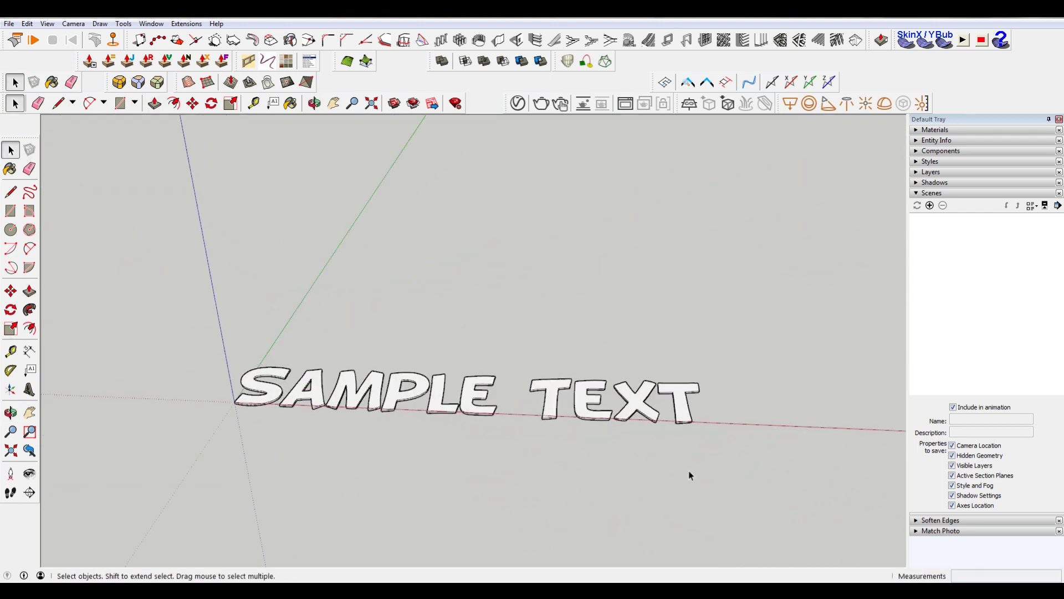
# Turn on shadows set to 07/23 at 06:45 AM with light intensity 100.
pyautogui.moveTo(735, 277); pyautogui.dragTo(742, 251, button='middle')
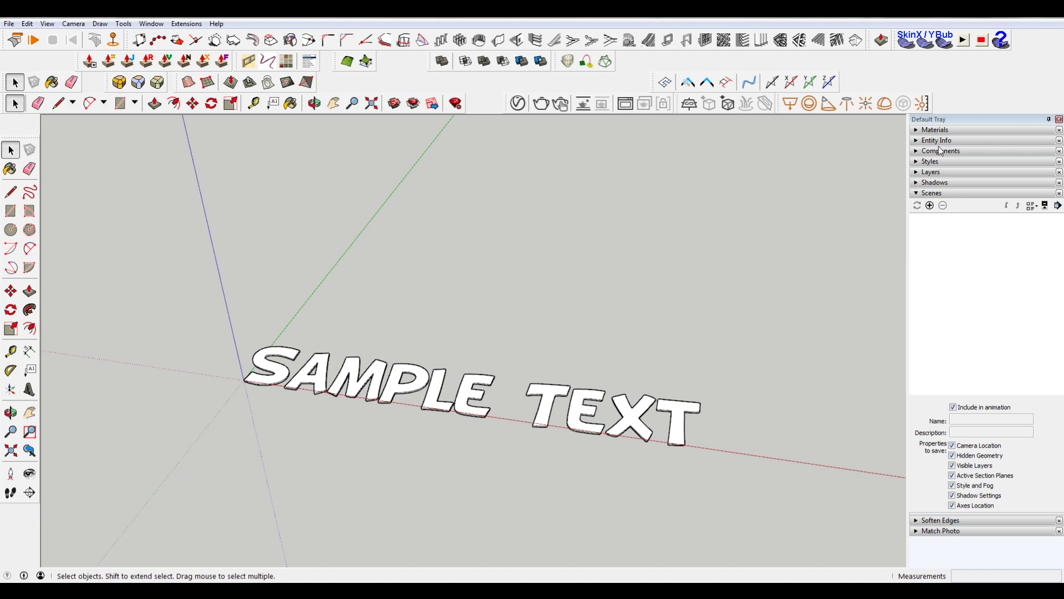
pyautogui.click(924, 185)
pyautogui.click(920, 196)
pyautogui.moveTo(737, 278); pyautogui.dragTo(594, 215, button='middle')
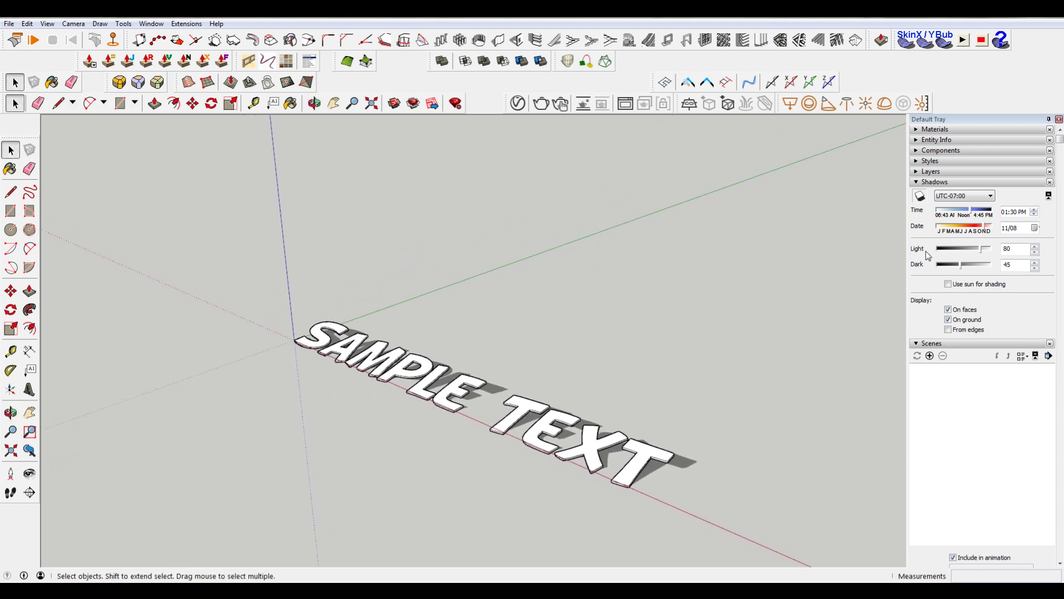
pyautogui.moveTo(985, 227); pyautogui.dragTo(941, 215)
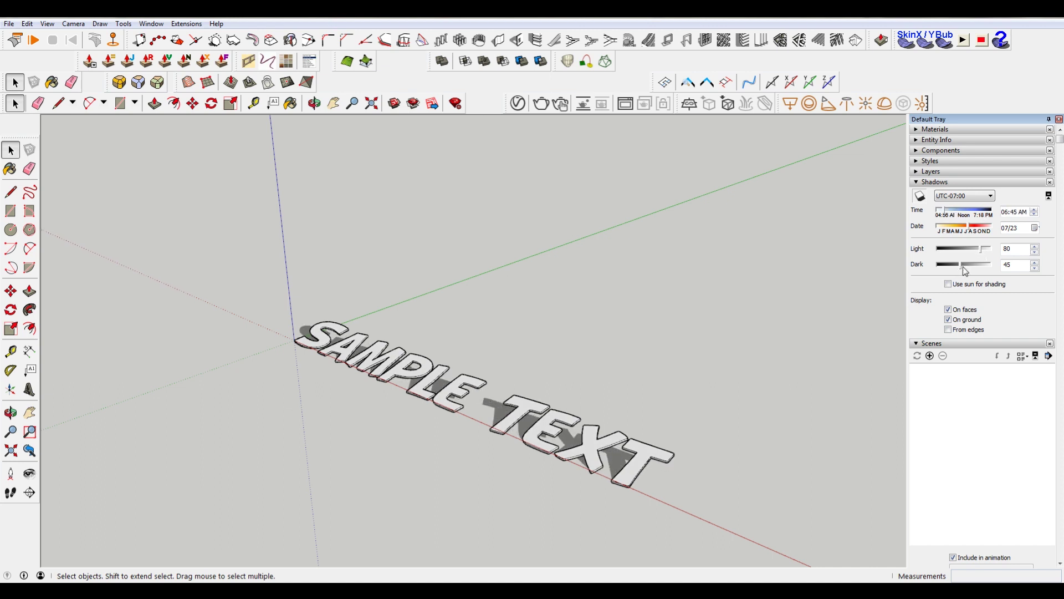
pyautogui.moveTo(961, 265); pyautogui.dragTo(991, 252)
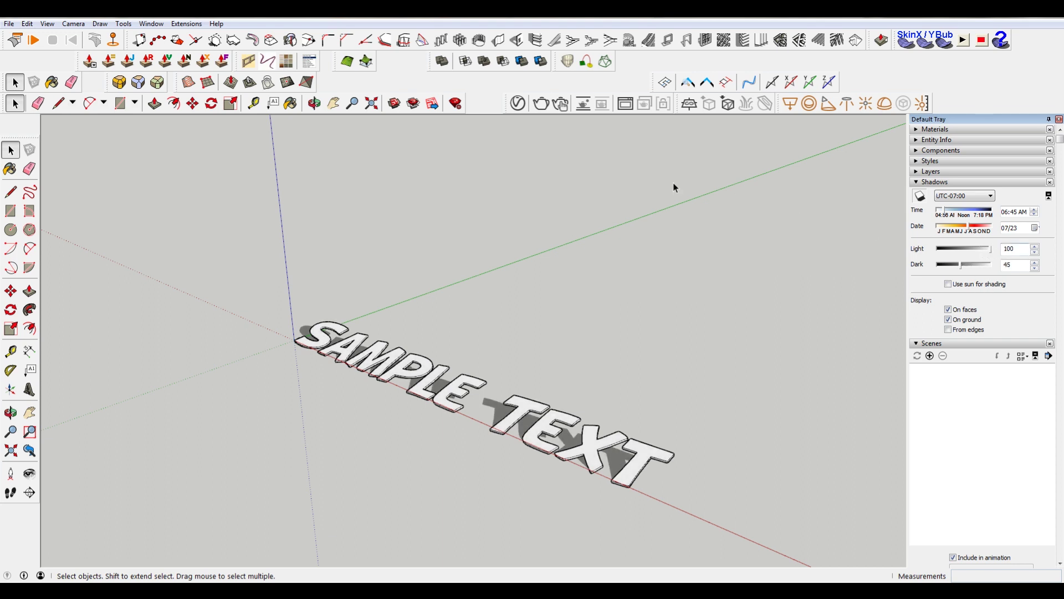